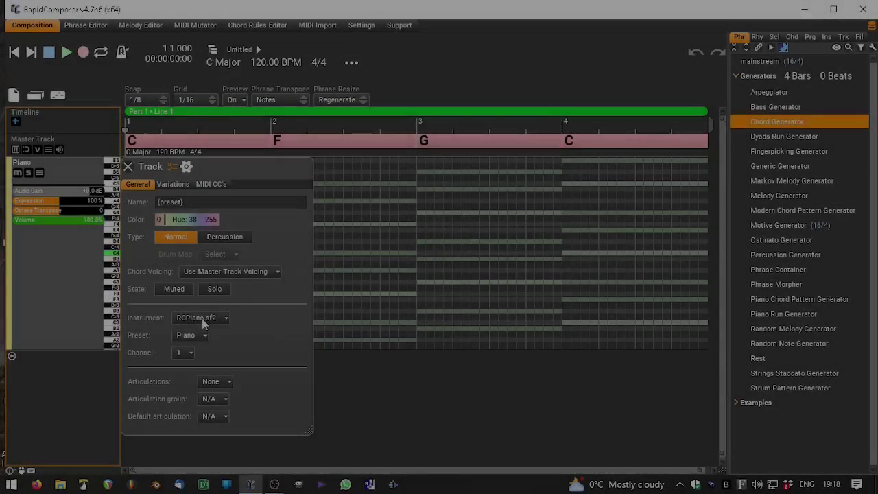
- Set the track's instrument to Kontakt.vst3 so the Kontakt window opens
left_click(203, 320)
left_click(251, 149)
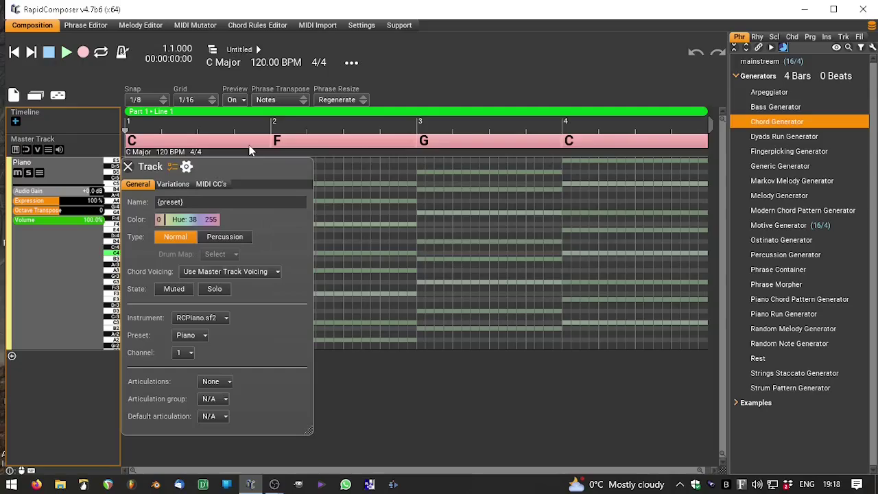
- Load British Drama Toolkit's 'a - Main.nki' instrument into Kontakt's Multi Rack
scroll(254, 302, "down", 2)
scroll(257, 308, "down", 10)
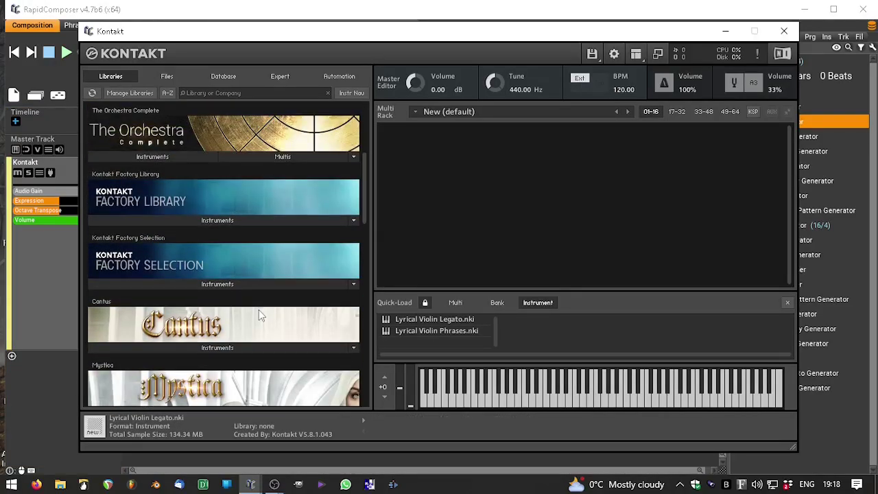
scroll(259, 336, "down", 5)
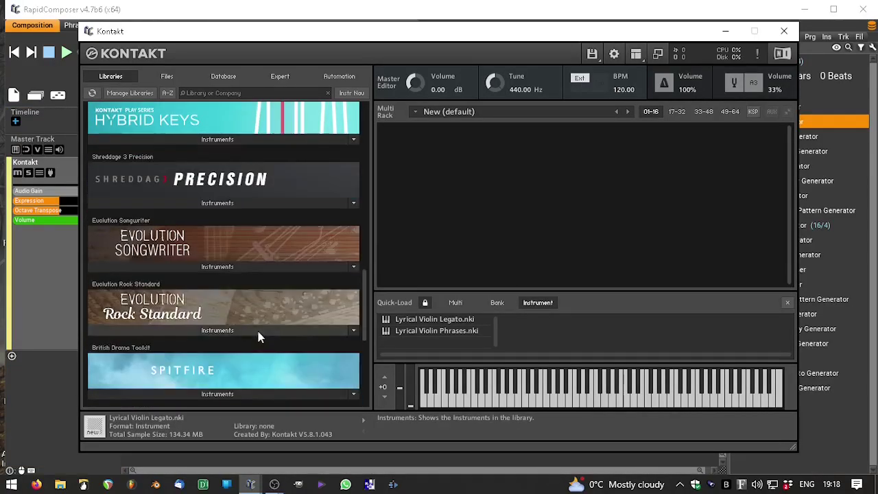
left_click(199, 299)
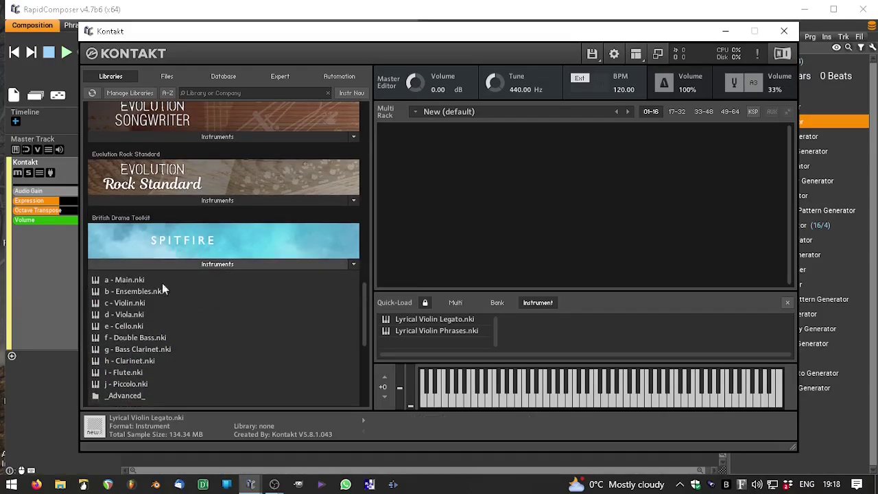
left_click_drag(128, 281, 462, 228)
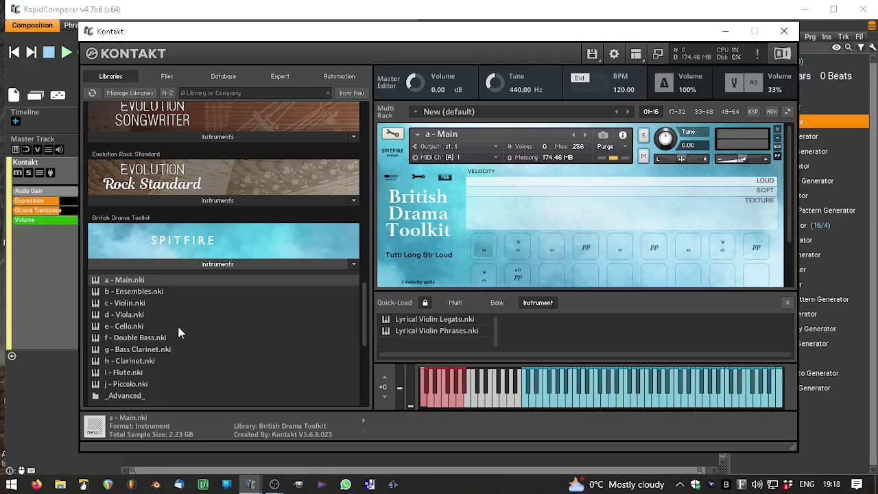
- Audition the strings by playing several notes across the keyboard's range
left_click(546, 406)
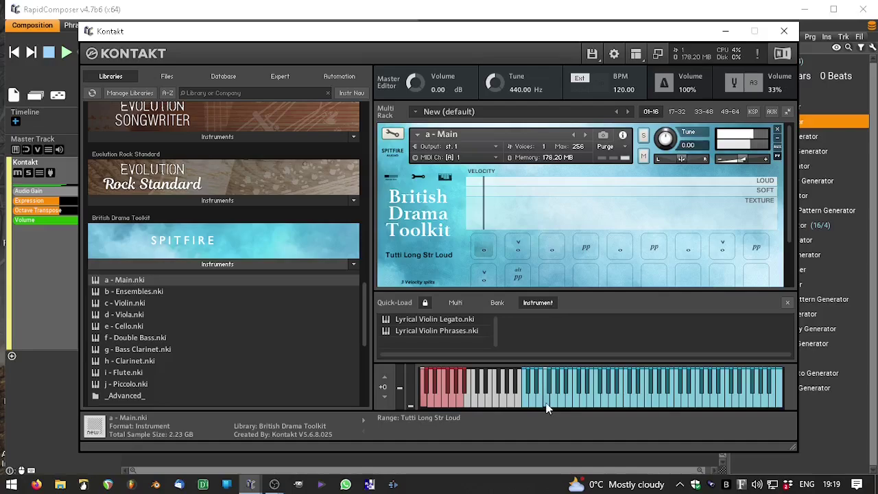
left_click(613, 405)
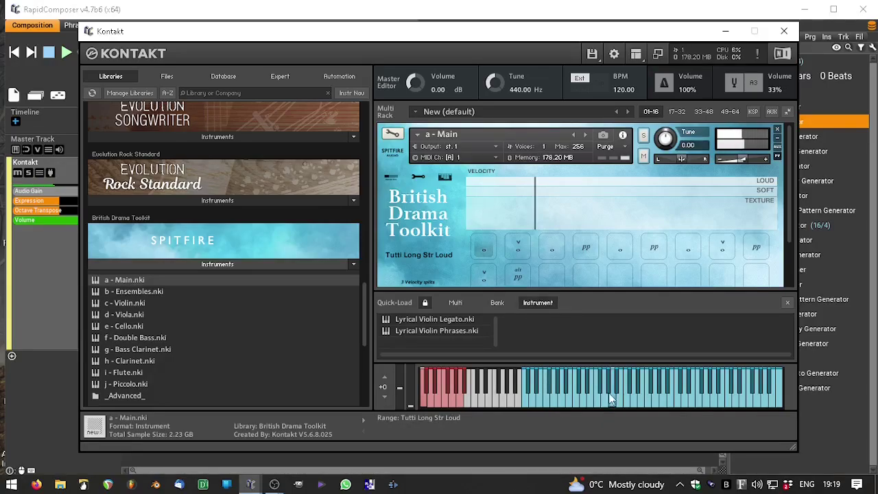
left_click(614, 372)
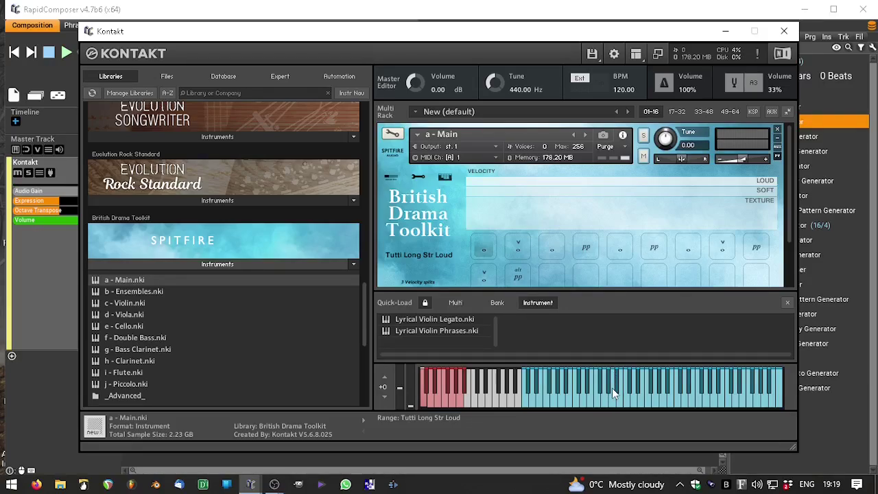
left_click(612, 387)
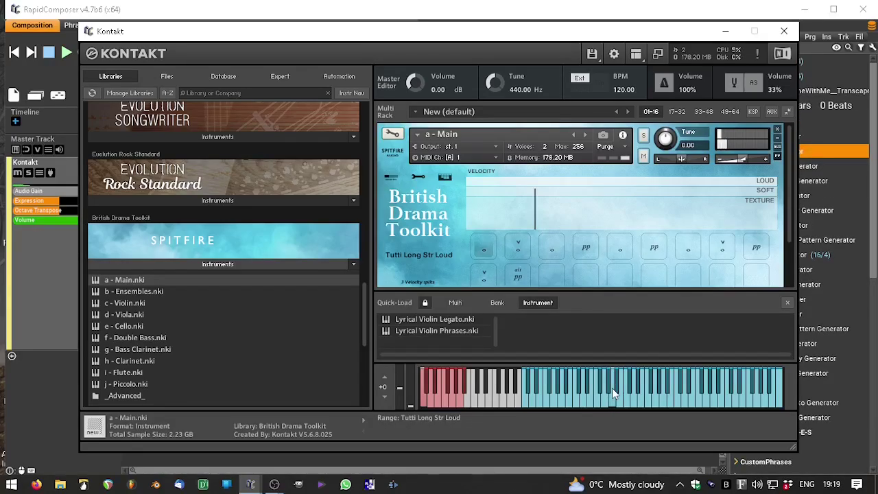
left_click(647, 382)
left_click(671, 406)
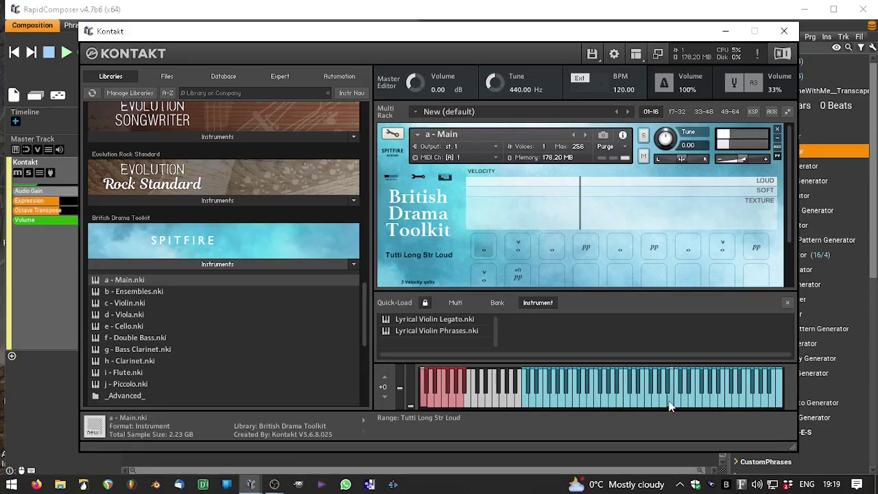
left_click(737, 404)
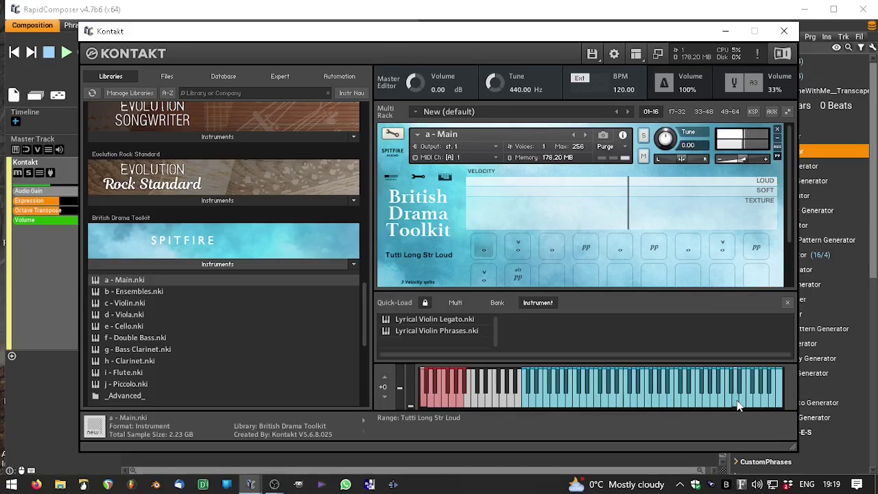
- Close Kontakt and the Track panel, then rename the track to 'Strings BDT'
left_click(786, 33)
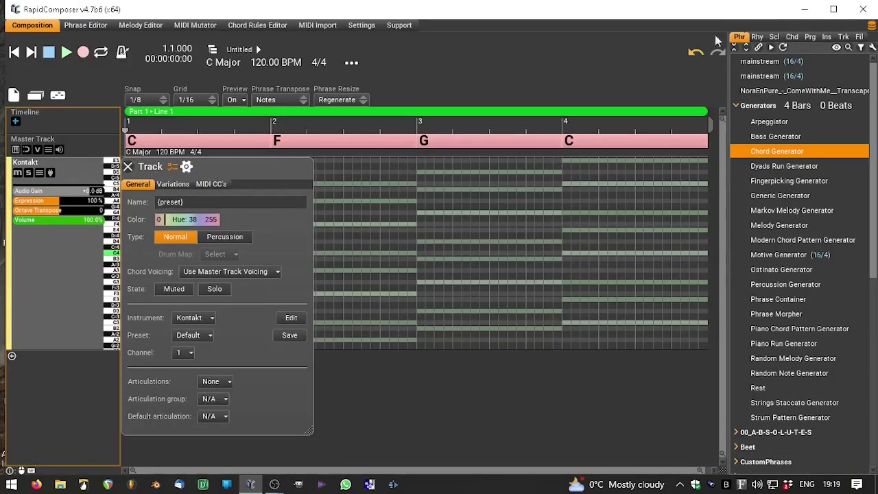
left_click(80, 167)
double_click(32, 163)
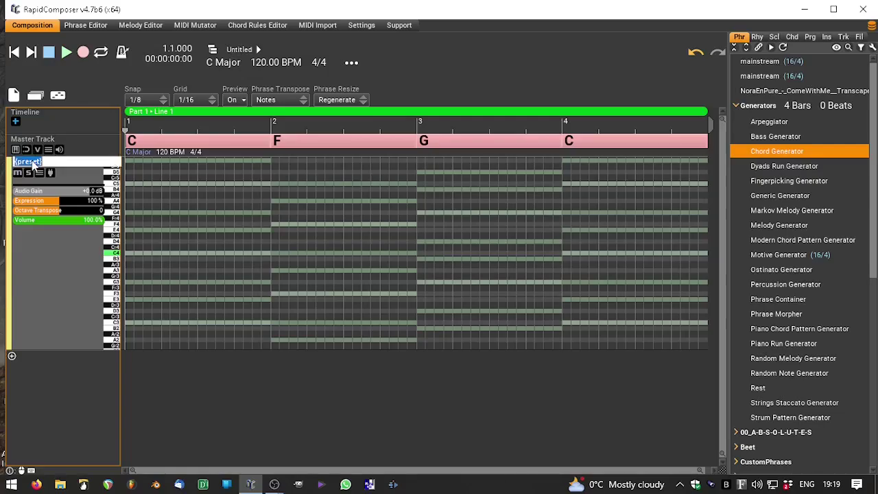
type("Strings BDT")
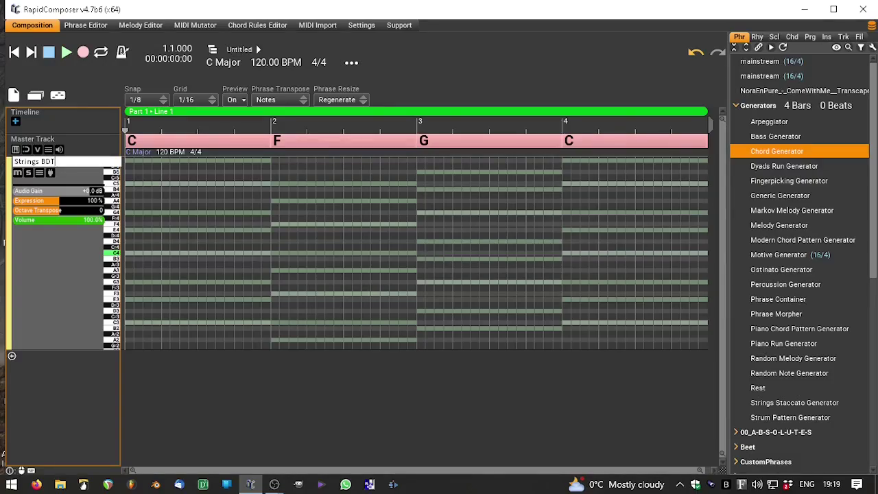
key("Return")
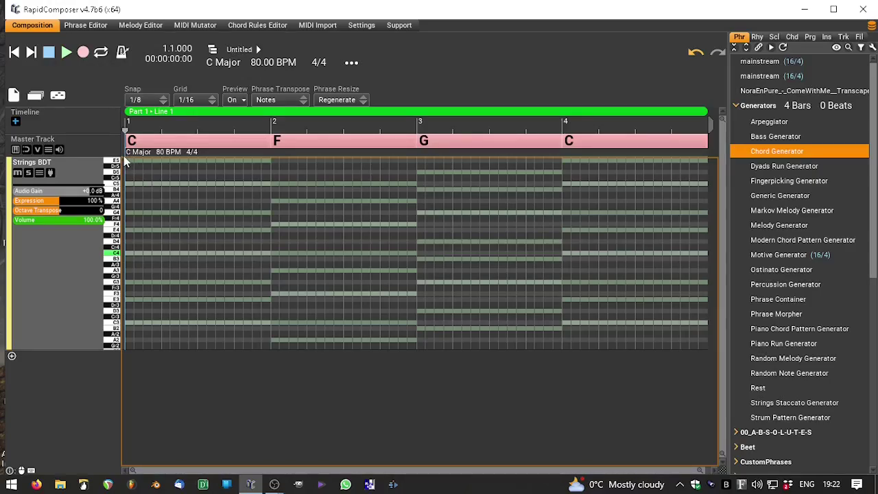
- Fill Strings BDT with master track chords using voice leading (+Join), then play it
right_click(41, 268)
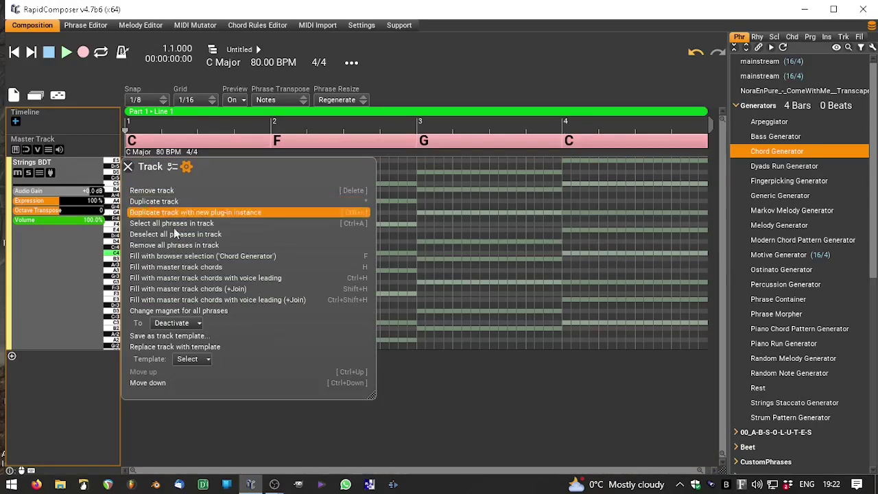
left_click(244, 300)
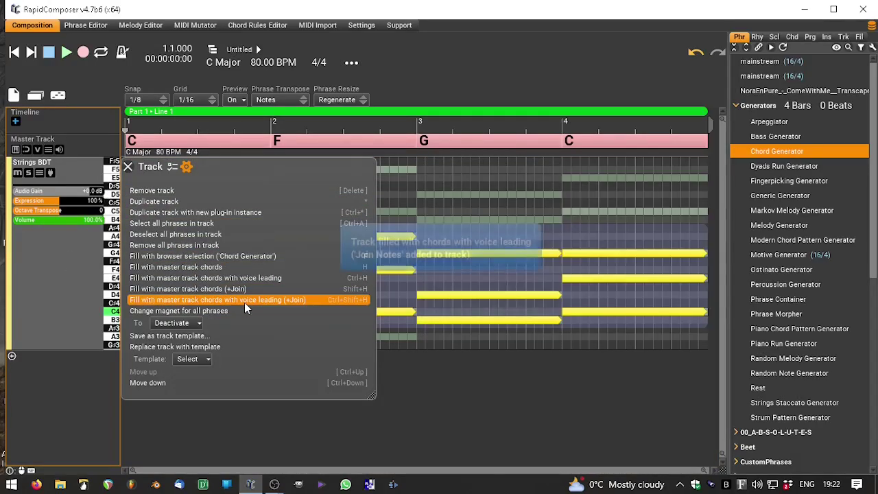
left_click(127, 167)
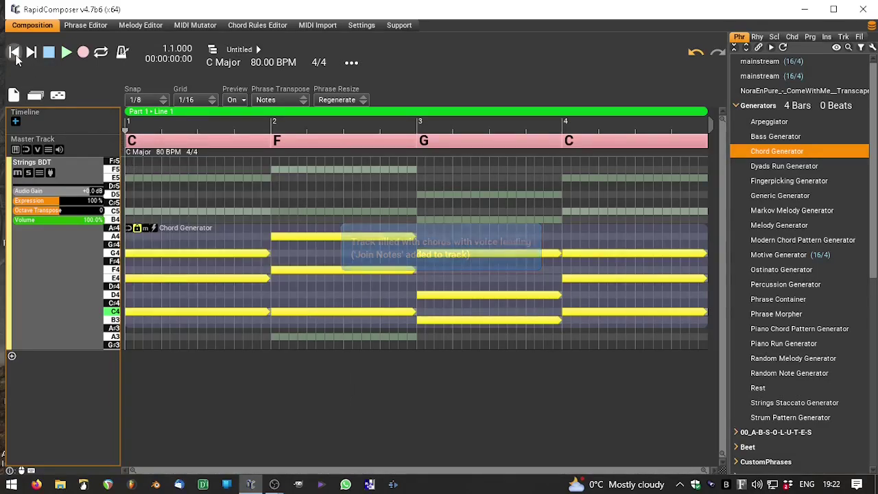
left_click(68, 53)
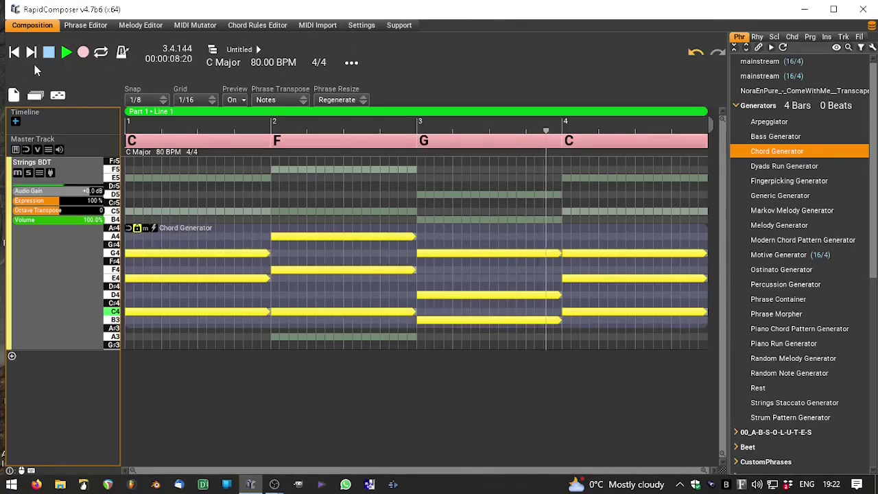
- Apply a Sine velocity curve with lower amplitude and 0.409 offset, then update the composition
double_click(349, 290)
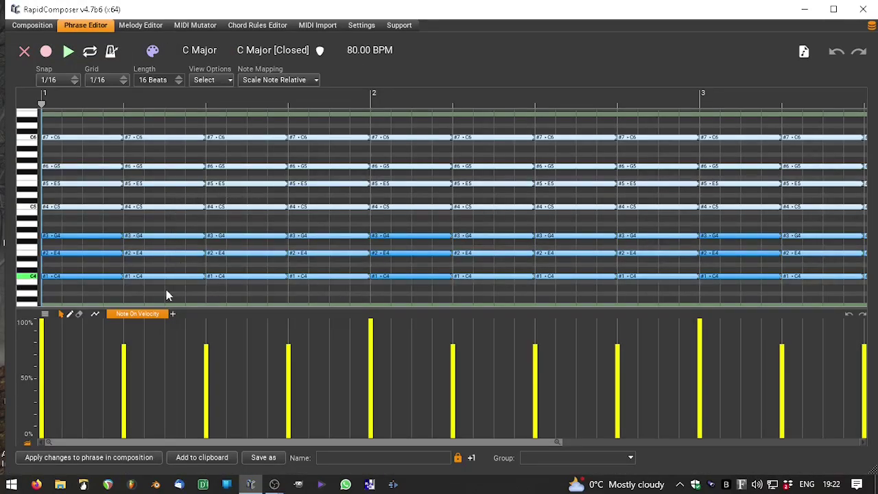
left_click(96, 315)
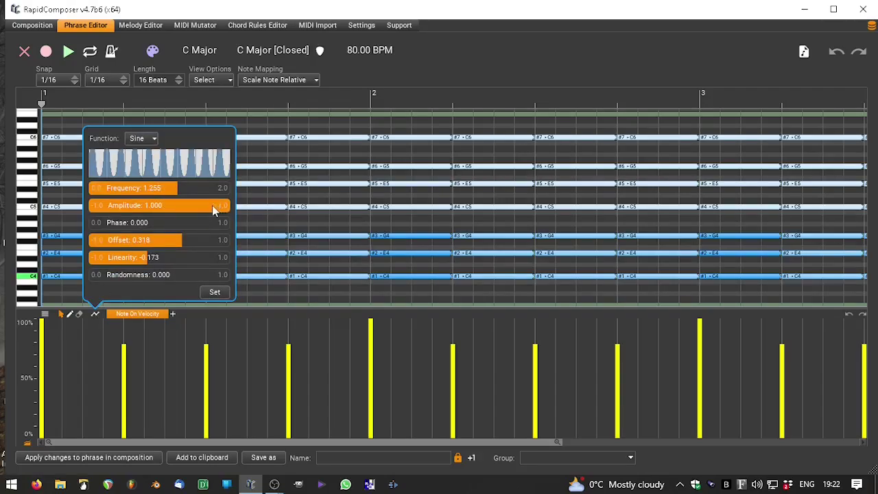
left_click_drag(212, 206, 129, 188)
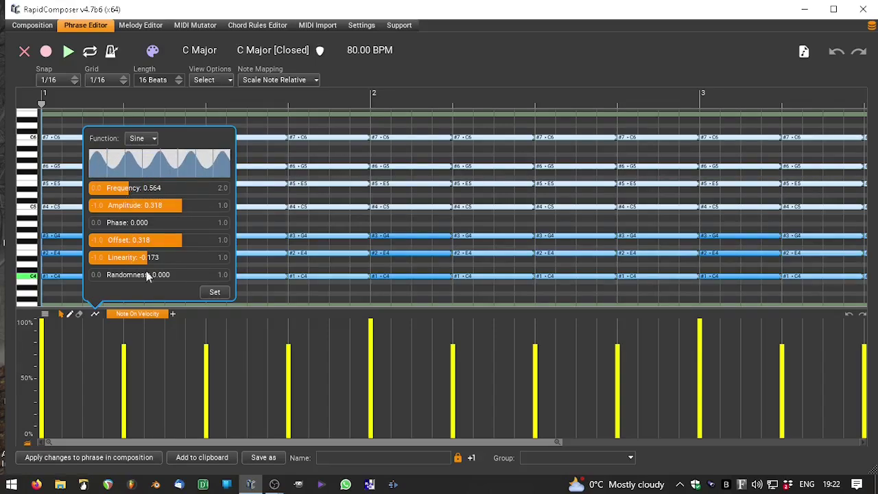
mouse_move(173, 240)
left_mouse_down()
mouse_move(163, 243)
mouse_move(190, 245)
left_mouse_up()
left_click(216, 294)
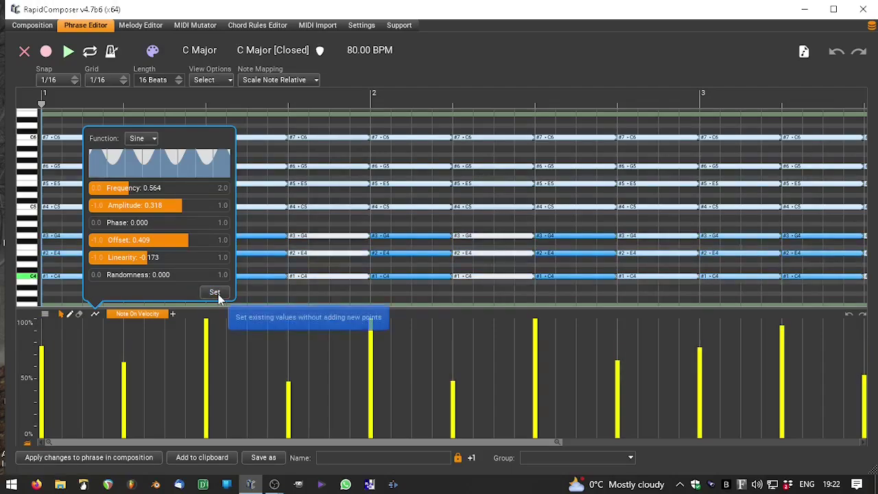
left_click(98, 457)
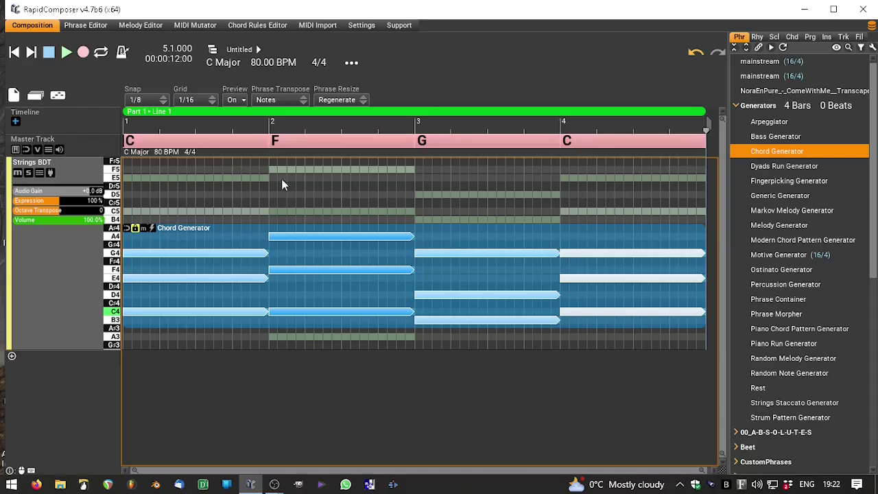
left_click(15, 53)
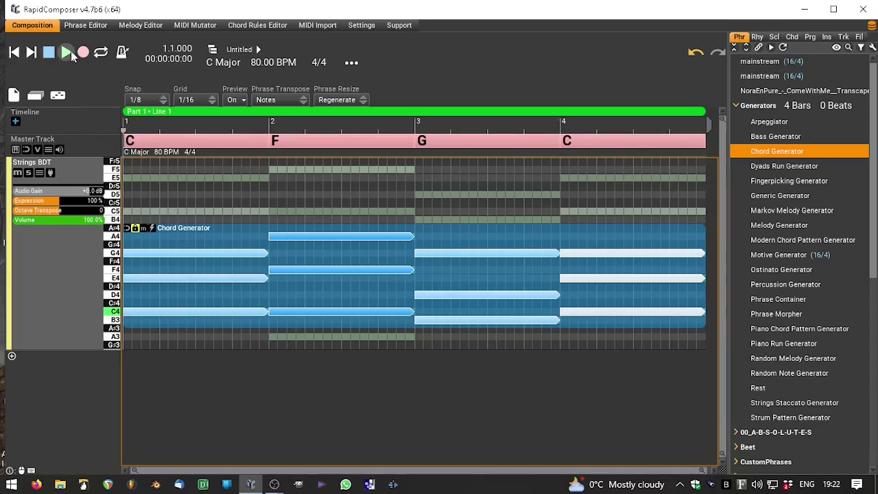
left_click(68, 52)
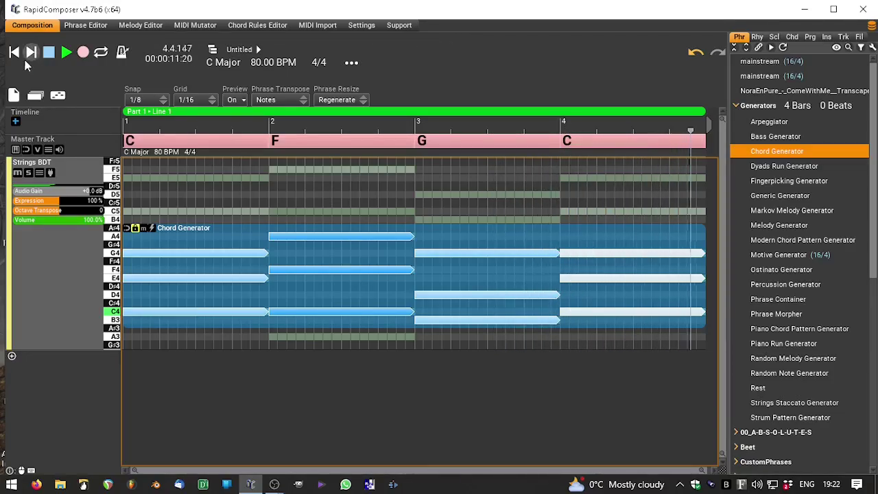
- Set the Chord Generator's Add Bass Note to -1 Octave and apply it to the selection
double_click(164, 287)
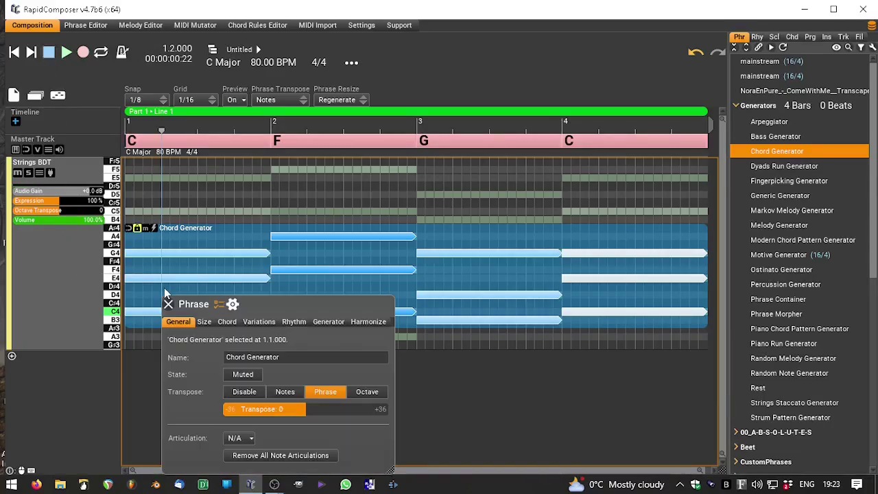
left_click(324, 323)
left_click_drag(323, 303, 464, 153)
left_click(395, 208)
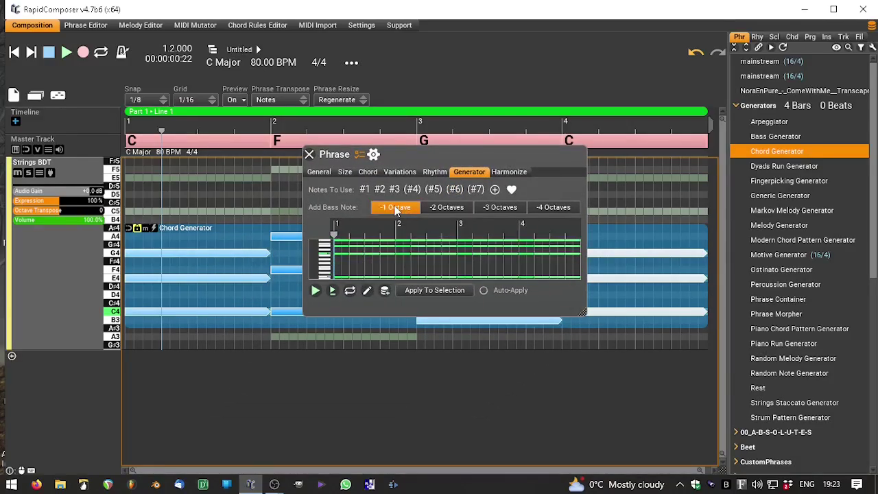
left_click(421, 293)
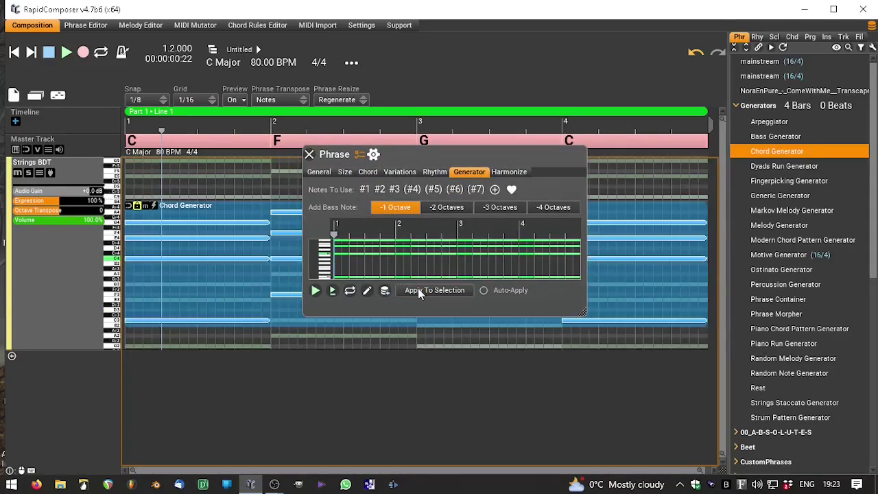
left_click(309, 154)
- Reshape the phrase velocities with a Sine curve, apply to the composition, and play from the start
double_click(265, 249)
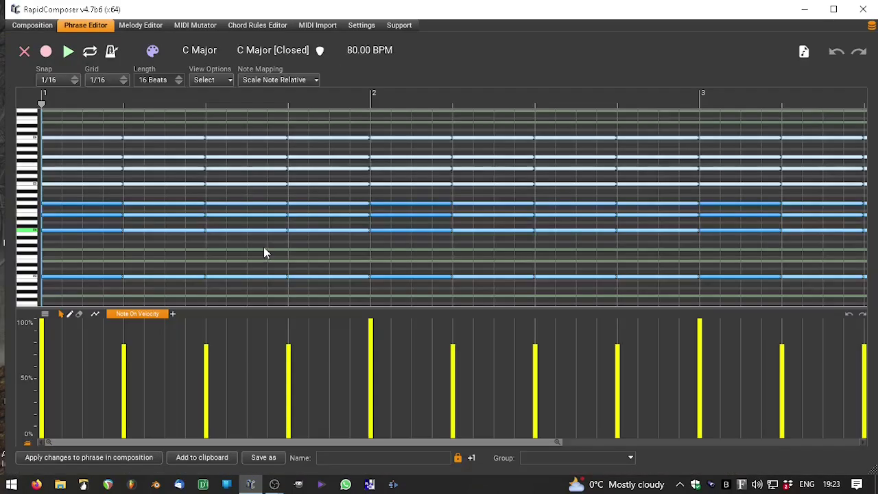
left_click(96, 315)
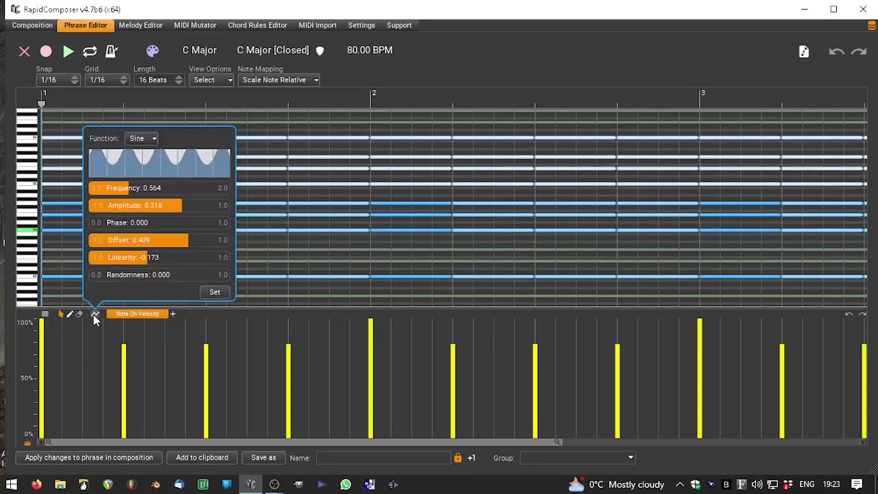
left_click(227, 298)
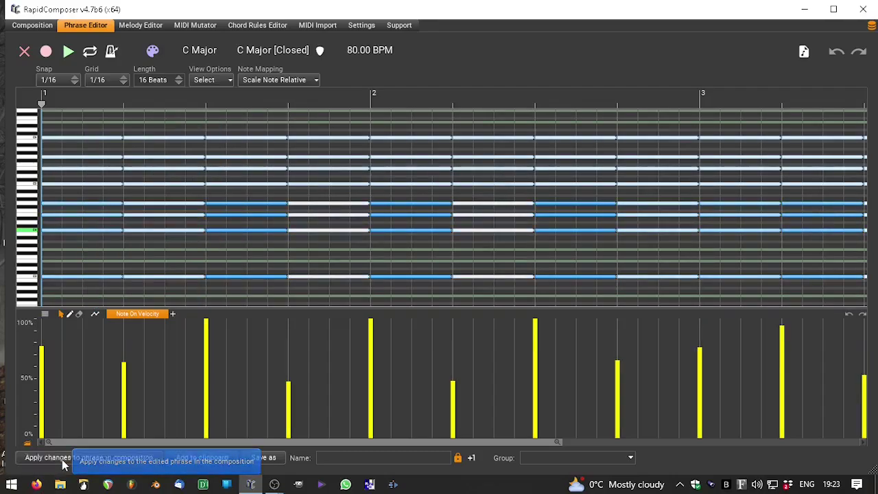
left_click(63, 458)
left_click(13, 52)
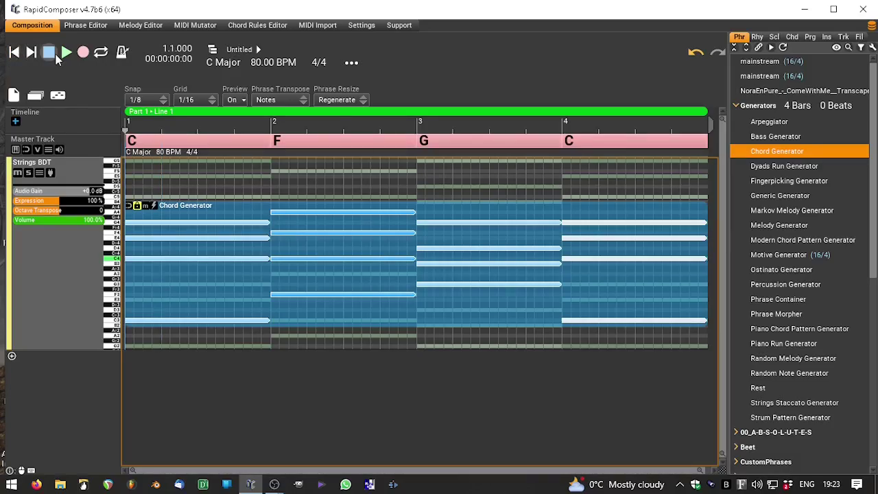
left_click(66, 53)
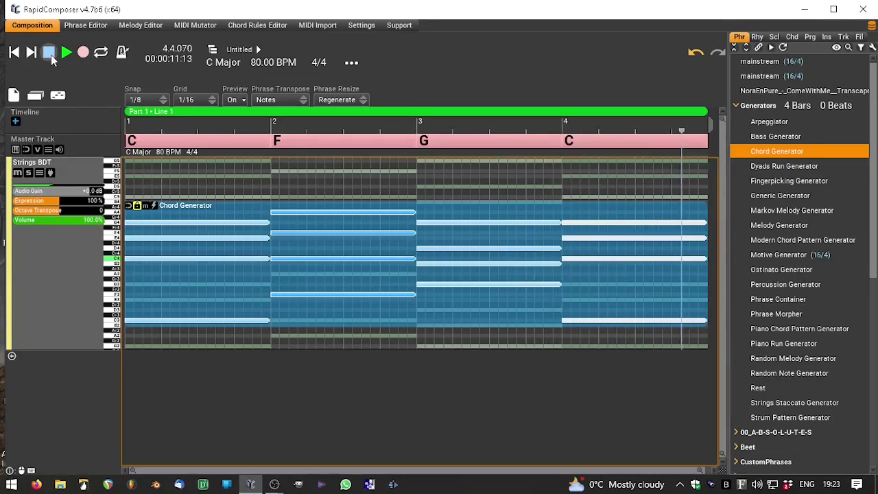
- Stop playback after bar 4, returning the position to 1.1.000
left_click(47, 53)
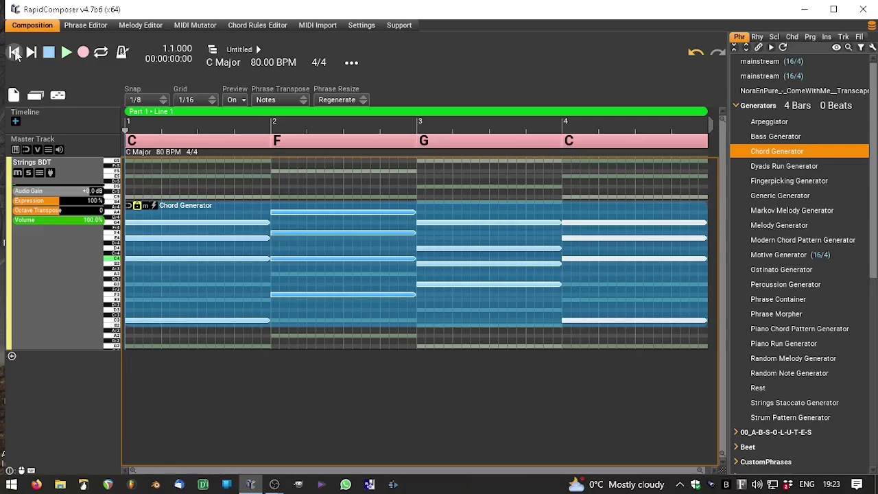
- Add a new track below Strings BDT and enter a new name for it
left_click(12, 357)
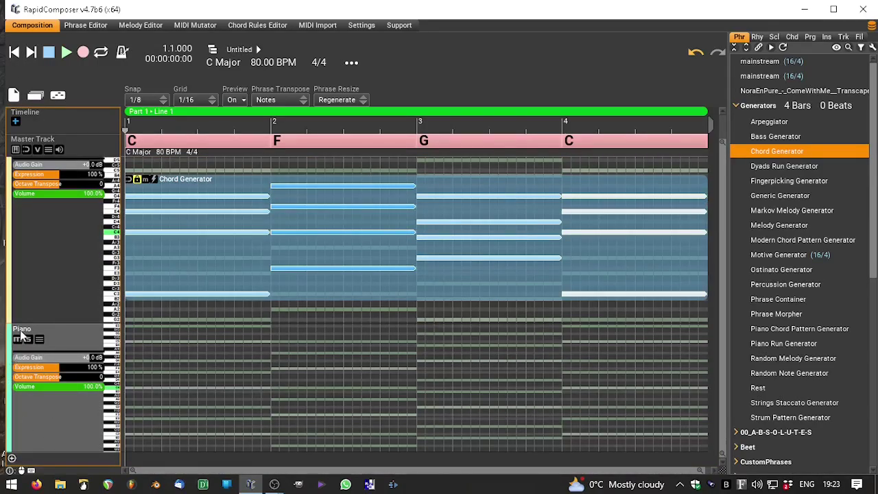
double_click(20, 334)
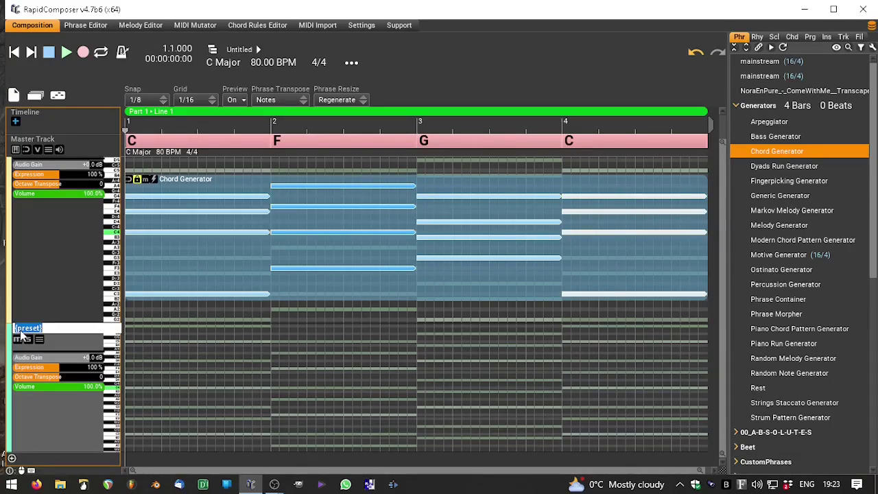
type("Melody BO")
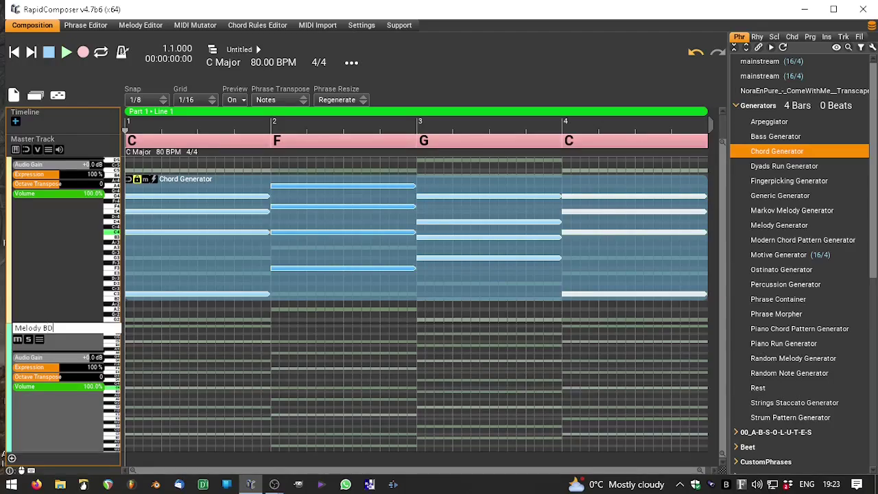
key("Return")
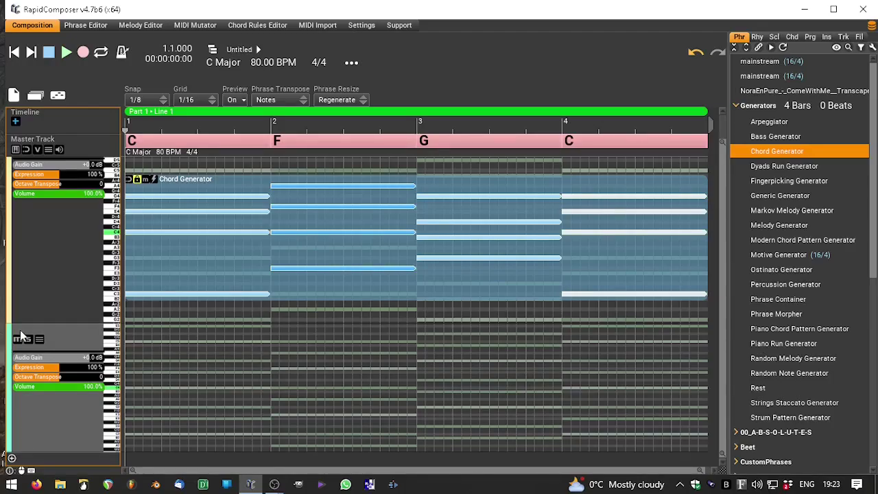
- Drag the Strings BDT track's bottom edge up to make it shorter
scroll(43, 357, "up", 1)
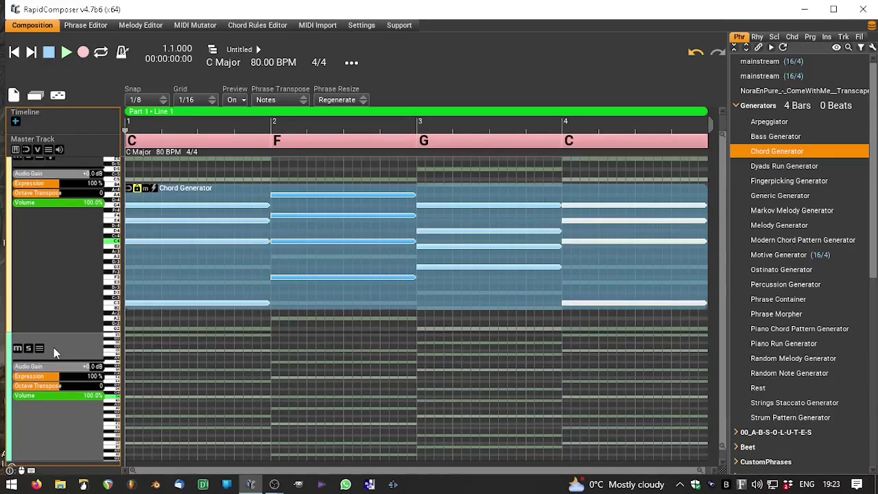
scroll(54, 309, "up", 2)
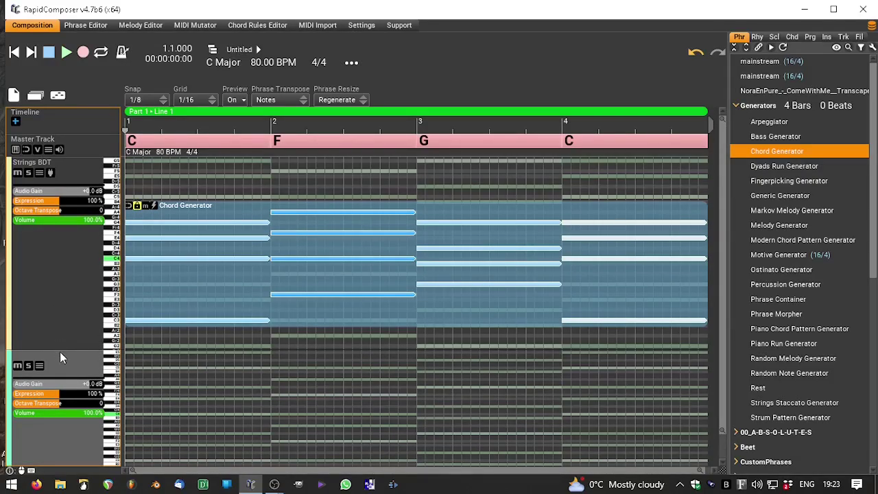
left_click_drag(60, 347, 71, 283)
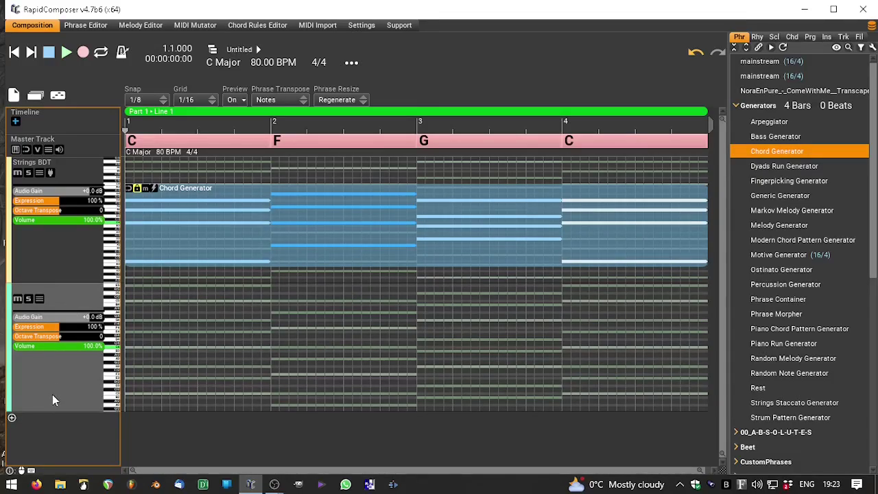
- Place a Melody Generator phrase from the Generators list onto the new track
double_click(73, 298)
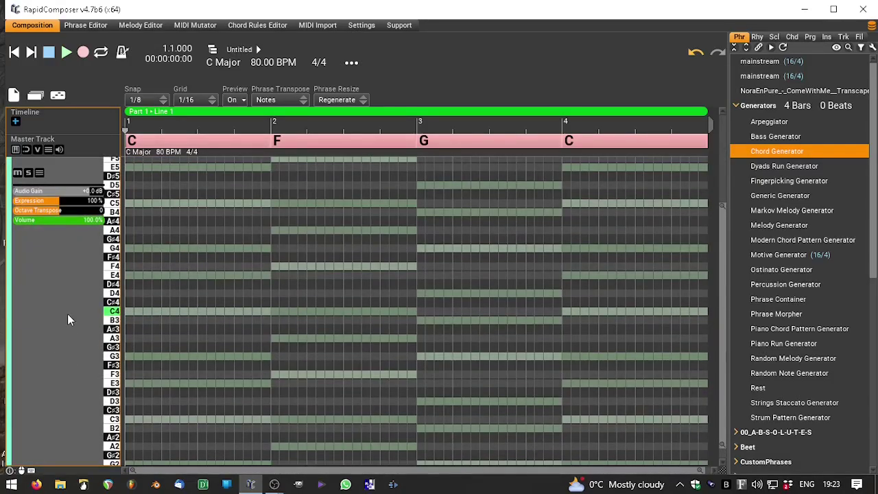
double_click(68, 317)
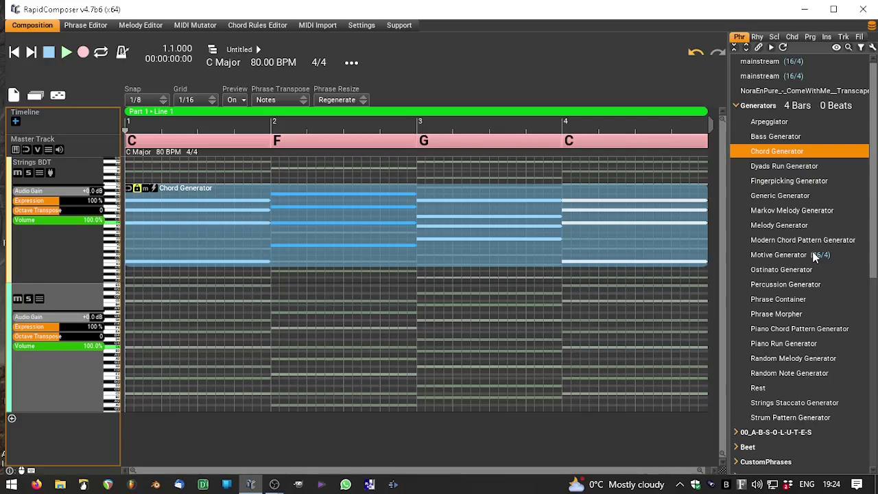
left_click_drag(774, 225, 126, 302)
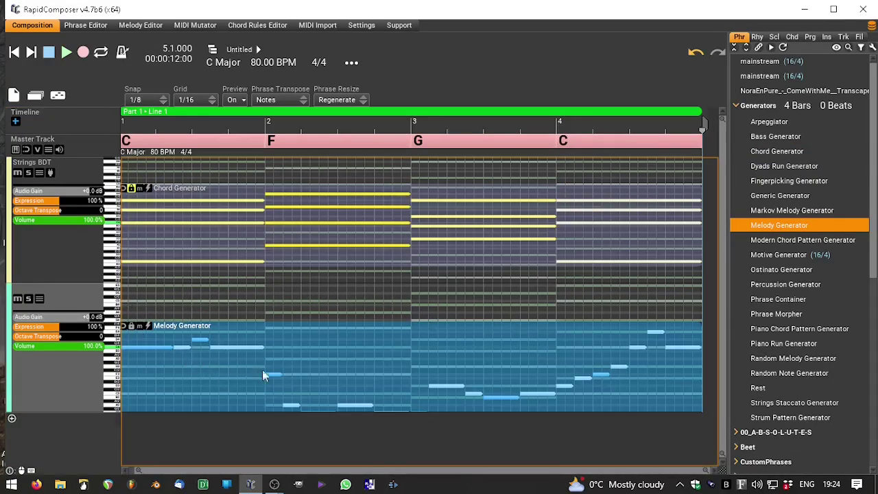
- Set the melody track's instrument to Kontakt.vst3 in its track settings
scroll(339, 392, "down", 1)
right_click(47, 377)
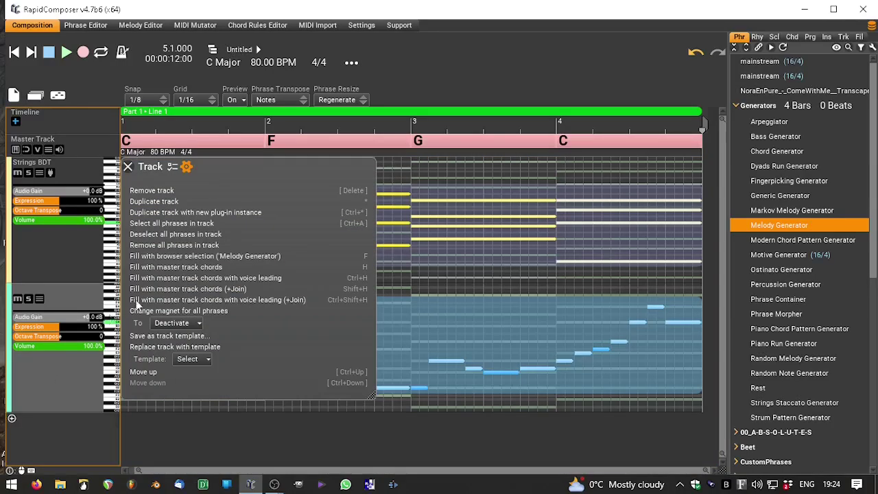
left_click(186, 166)
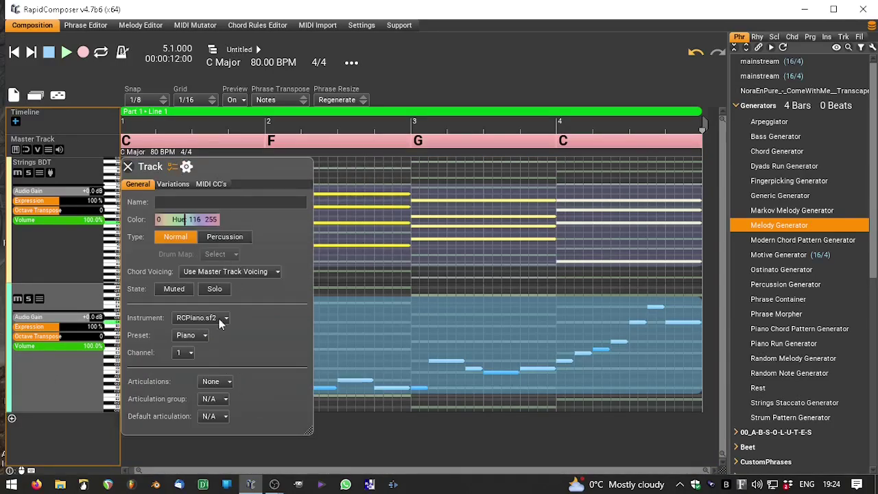
left_click(185, 319)
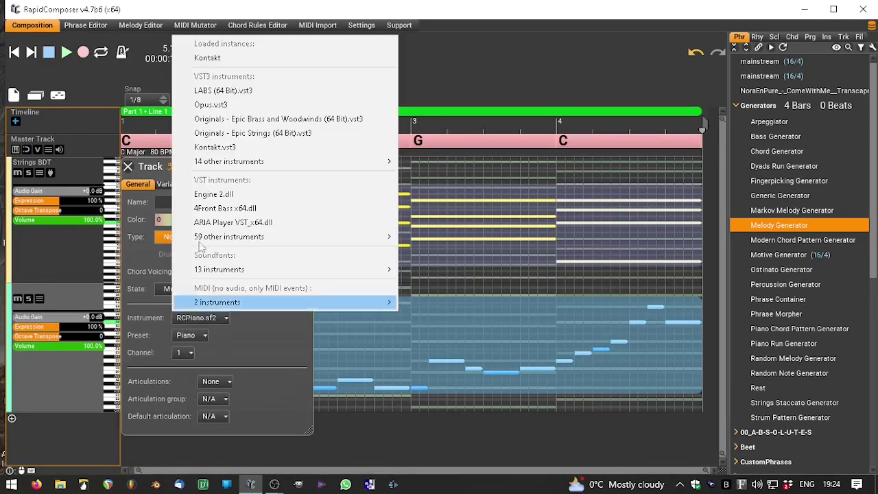
left_click(233, 147)
- Load British Drama Toolkit's 'b - Ensembles.nki' into Kontakt's Multi Rack, then close Kontakt
scroll(199, 393, "down", 10)
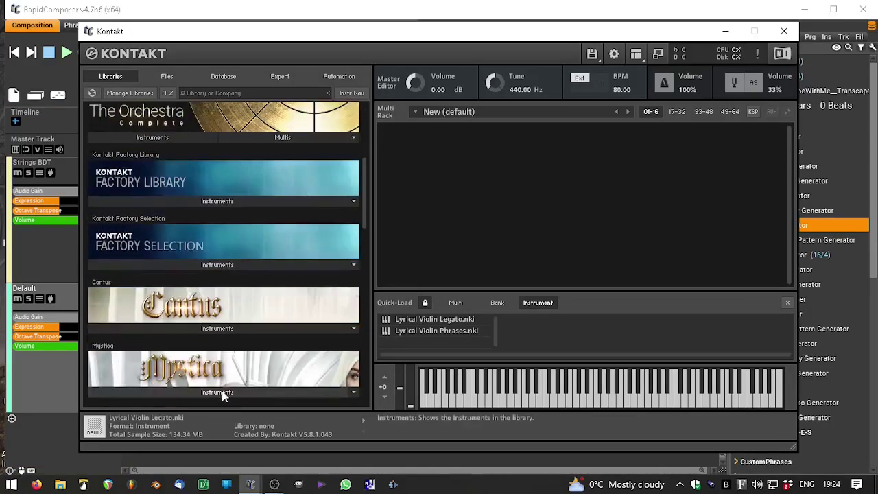
scroll(231, 401, "down", 10)
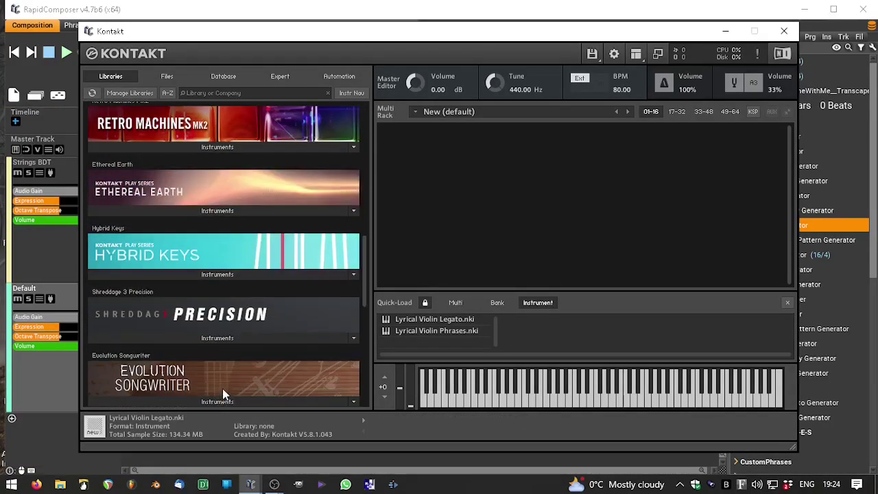
left_click(210, 356)
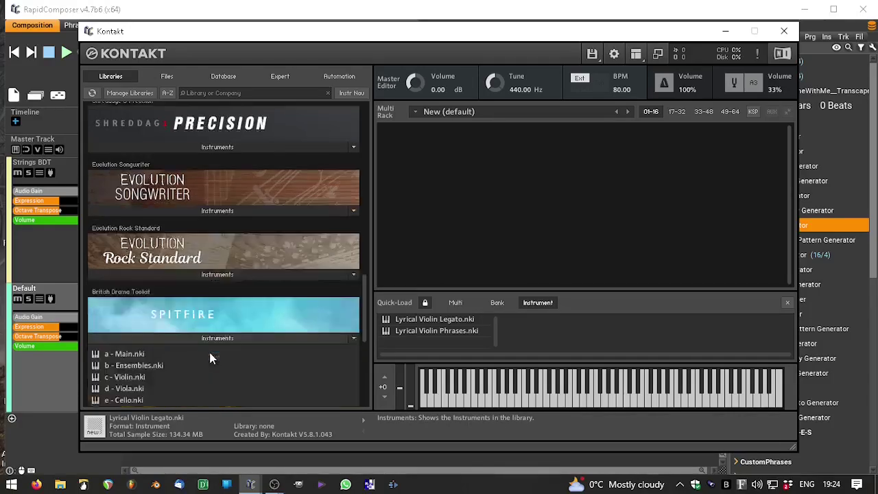
left_click(131, 292)
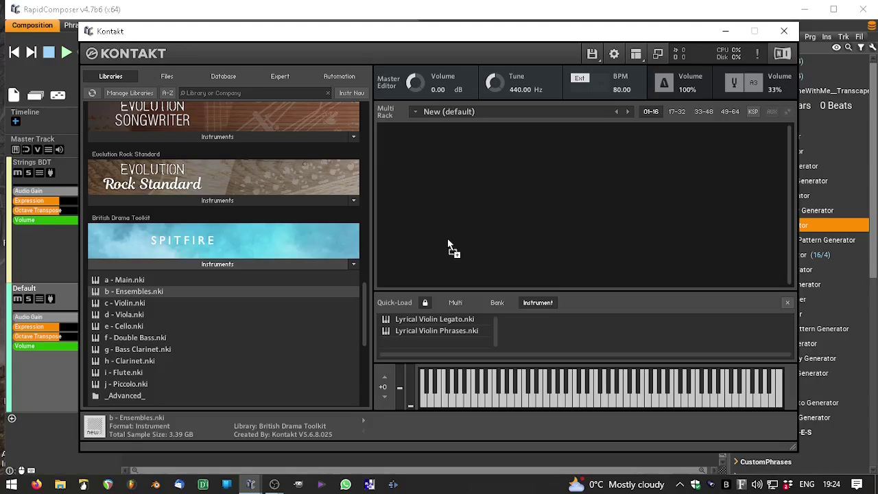
left_click_drag(448, 241, 447, 242)
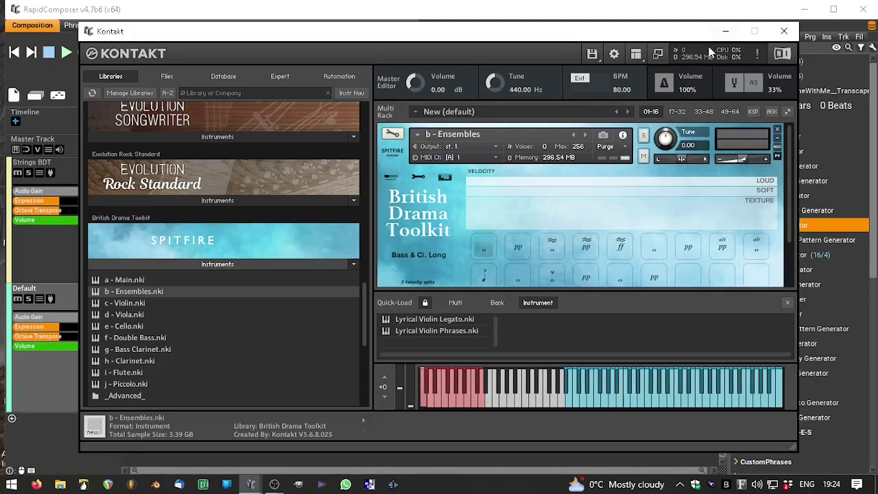
left_click(785, 31)
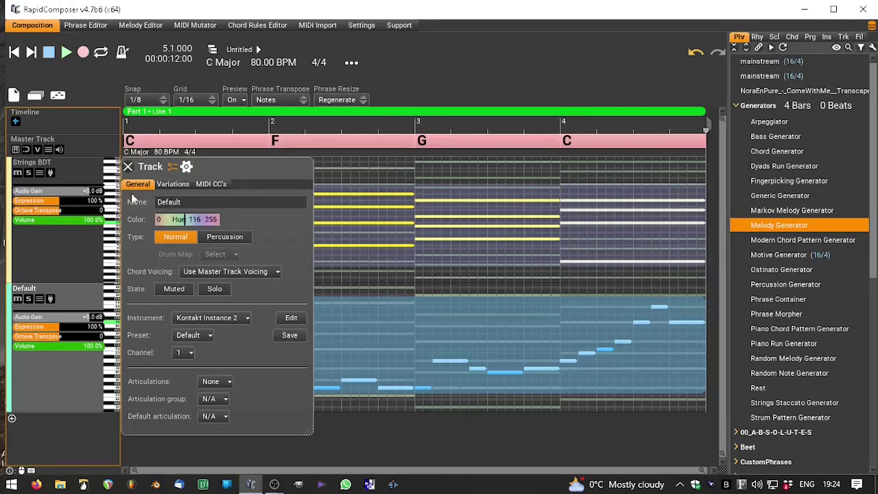
- Close the Track panel and audition the opening bars from the start with the Ensembles instrument
left_click(130, 167)
left_click(14, 54)
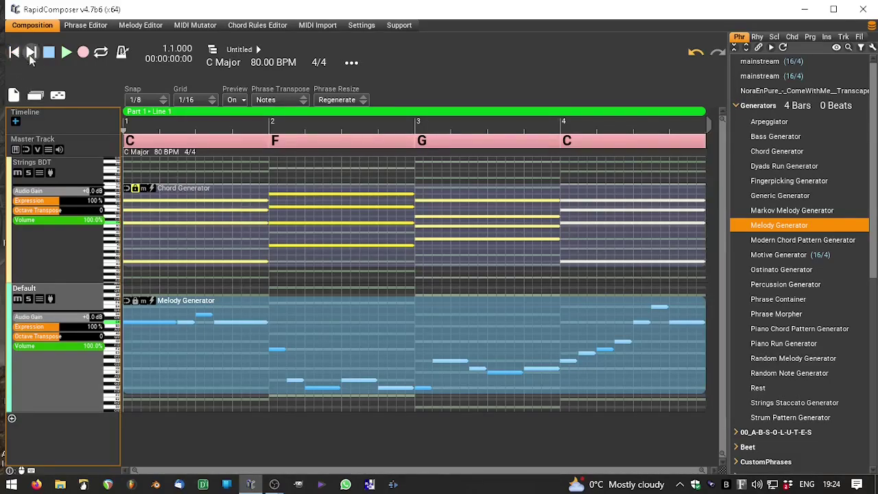
left_click(66, 53)
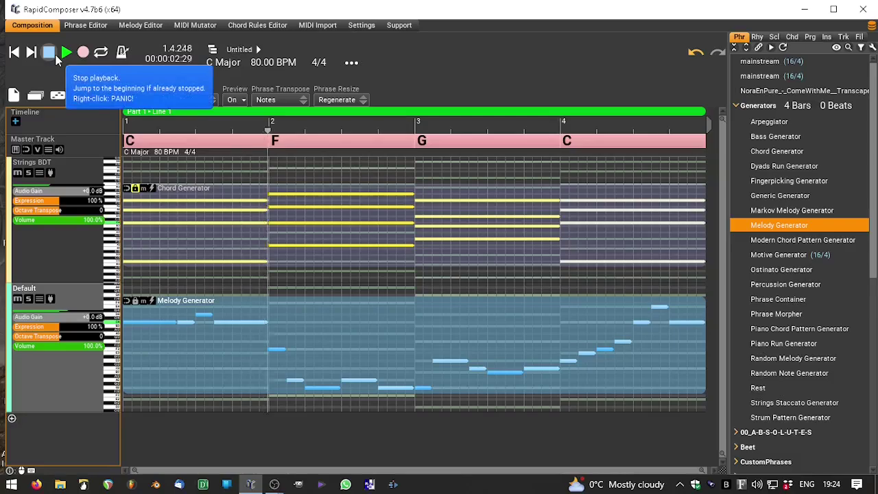
left_click(50, 54)
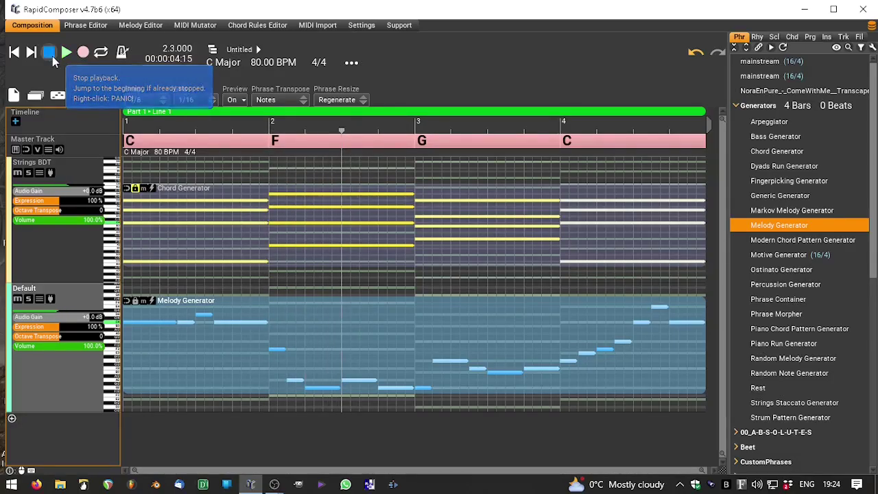
- Maximize the melody track and drag the Melody Generator phrase higher in pitch
double_click(71, 393)
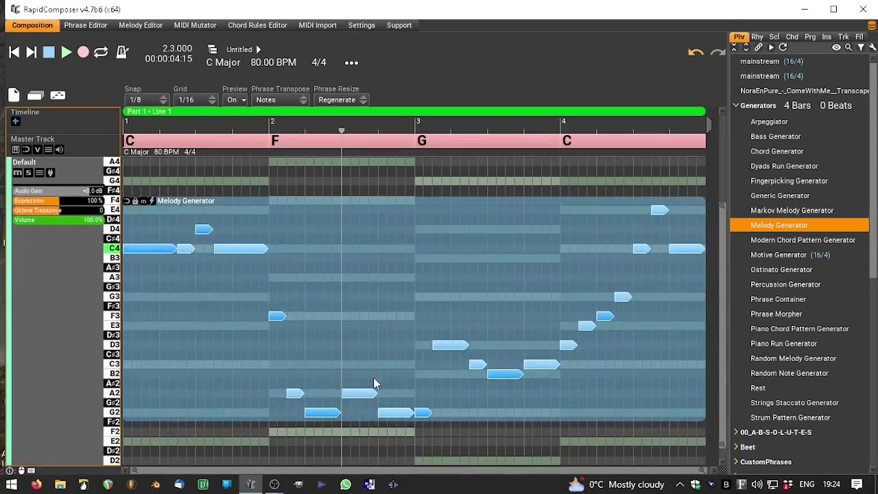
left_click_drag(373, 382, 378, 233)
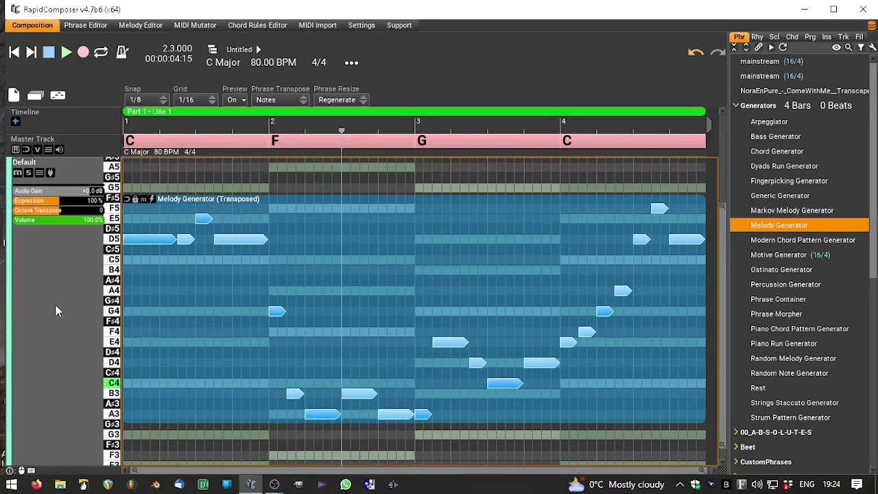
scroll(266, 346, "up", 1)
left_click_drag(347, 325, 384, 275)
scroll(343, 271, "up", 3)
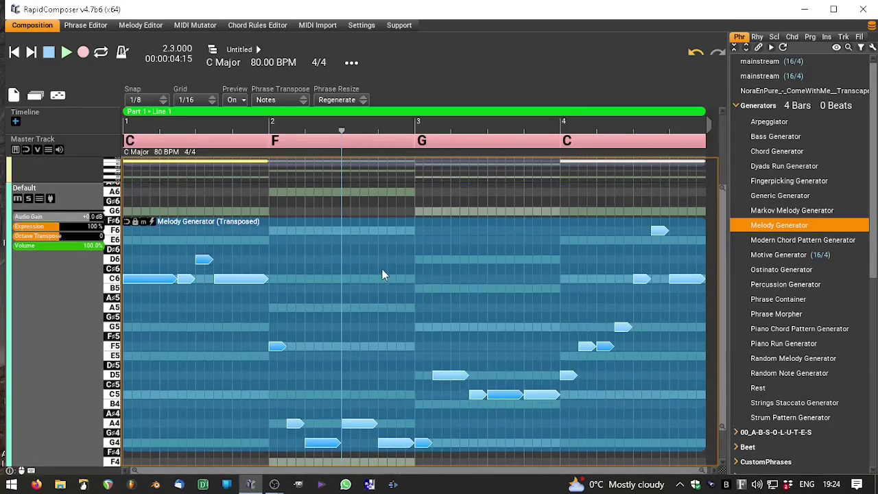
- Play the raised melody from the start, then drag it down an octave and rewind
left_click(14, 53)
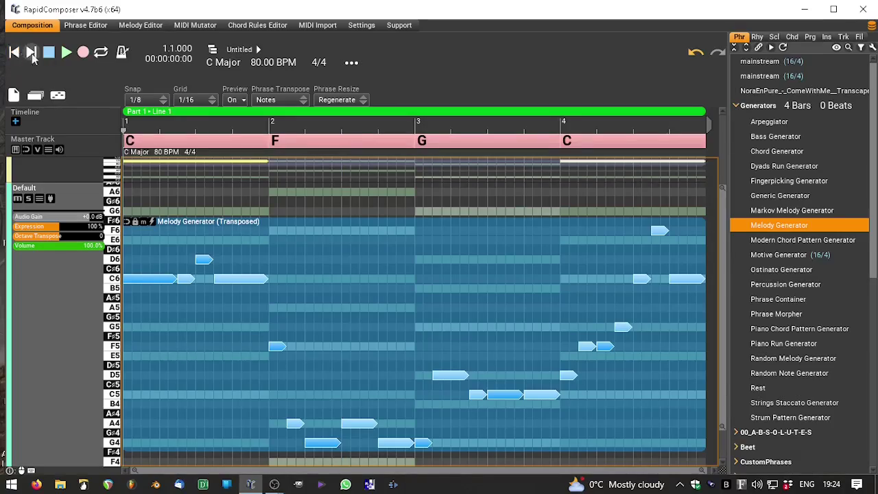
left_click(66, 52)
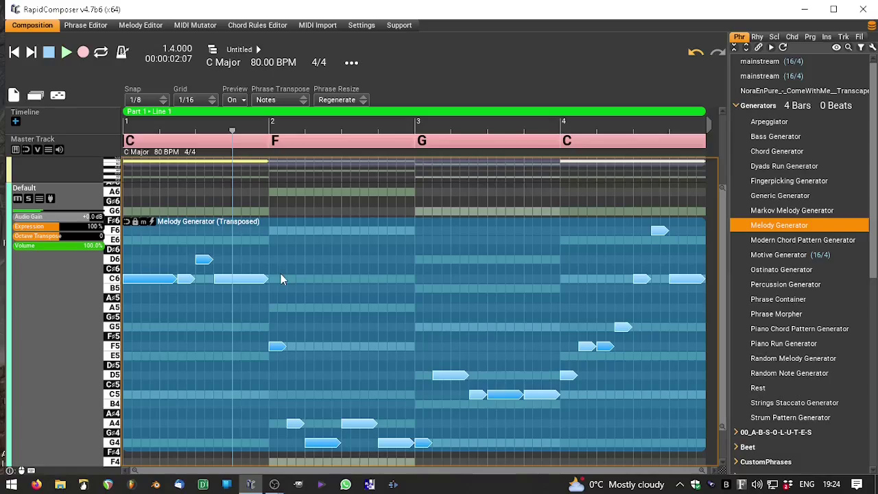
left_click_drag(282, 280, 290, 400)
scroll(290, 402, "down", 4)
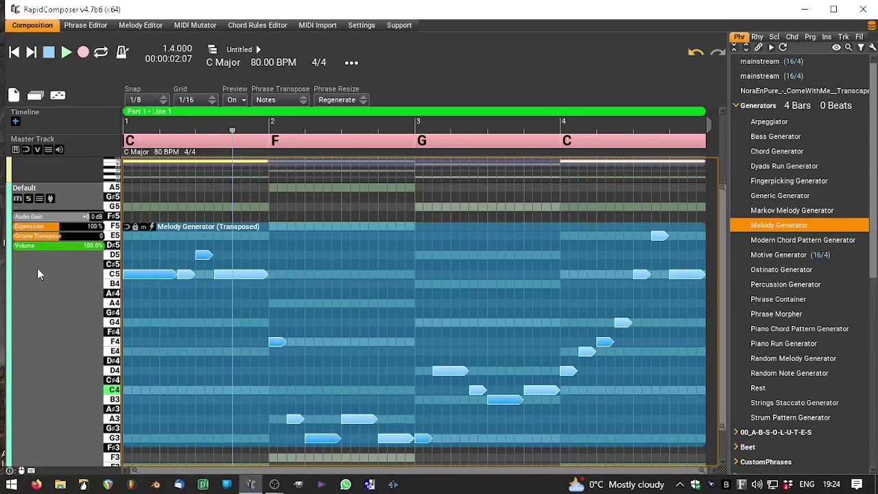
left_click(14, 52)
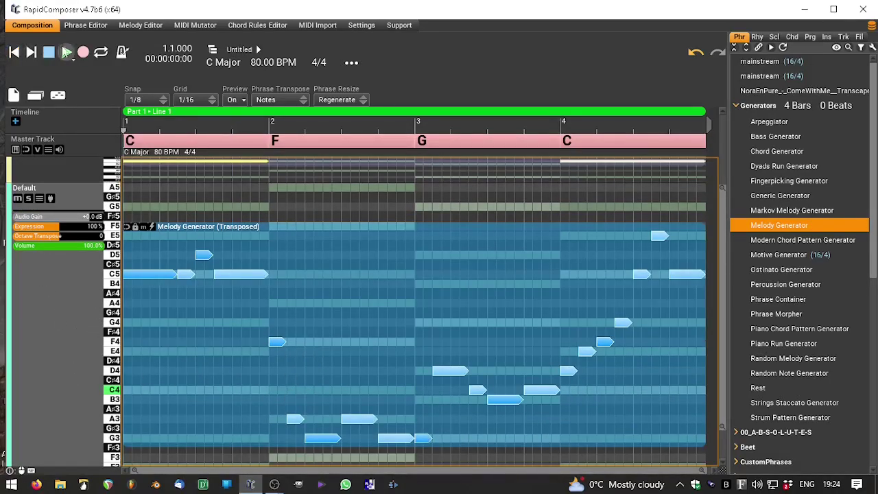
left_click(66, 52)
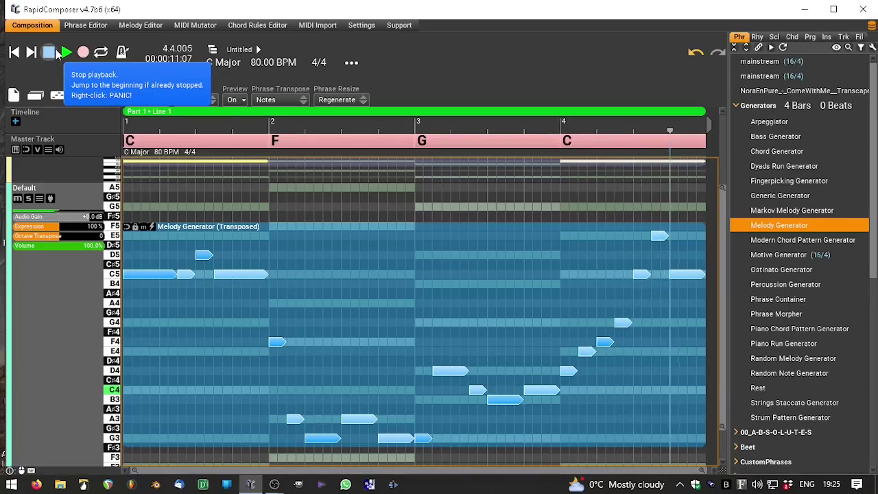
- Lower the melody's rhythm Density from 65% to 25% and apply it to the selected phrase
double_click(433, 373)
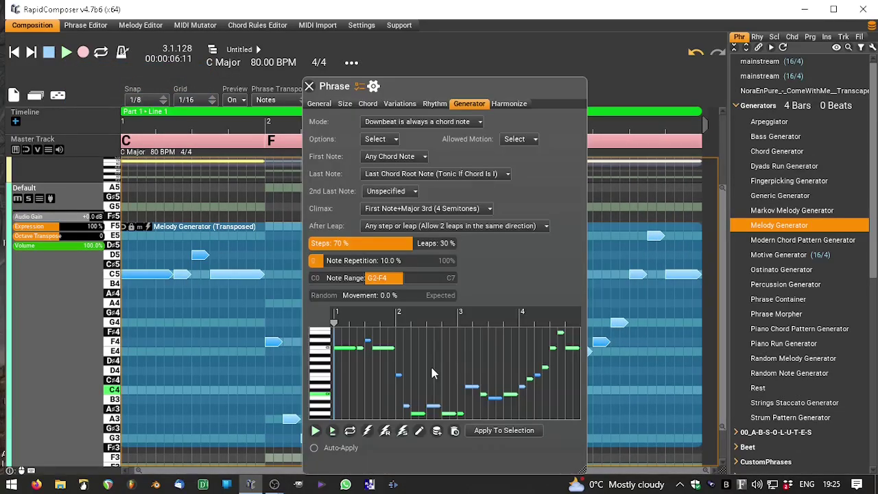
left_click(434, 104)
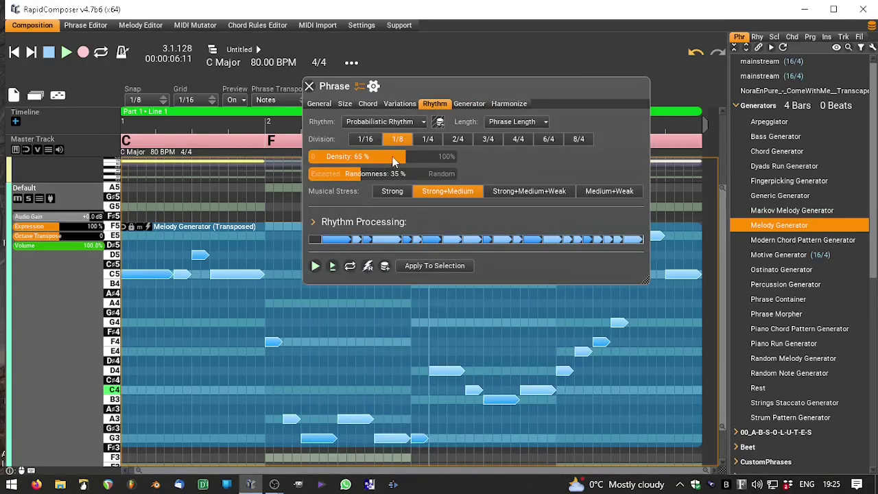
left_click_drag(392, 160, 348, 158)
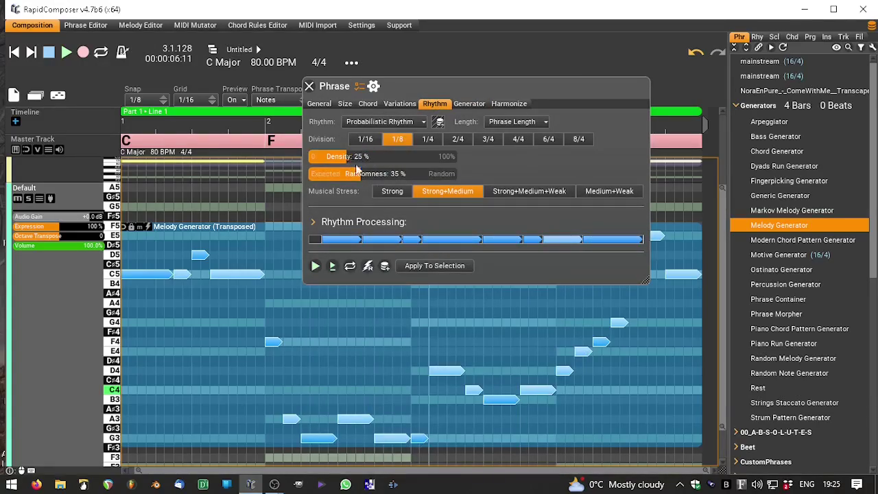
left_click(436, 267)
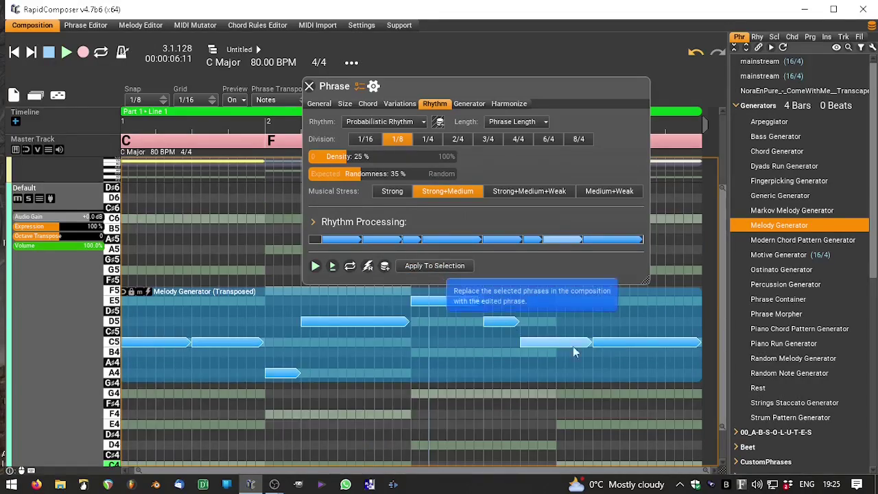
left_click(309, 86)
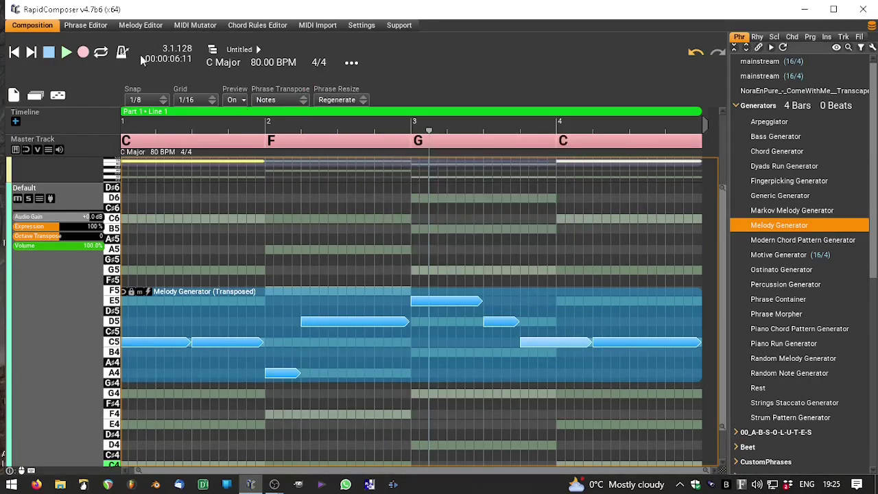
- Play the sparser melody from the start, then open the phrase in the Phrase Editor
left_click(15, 52)
left_click(66, 52)
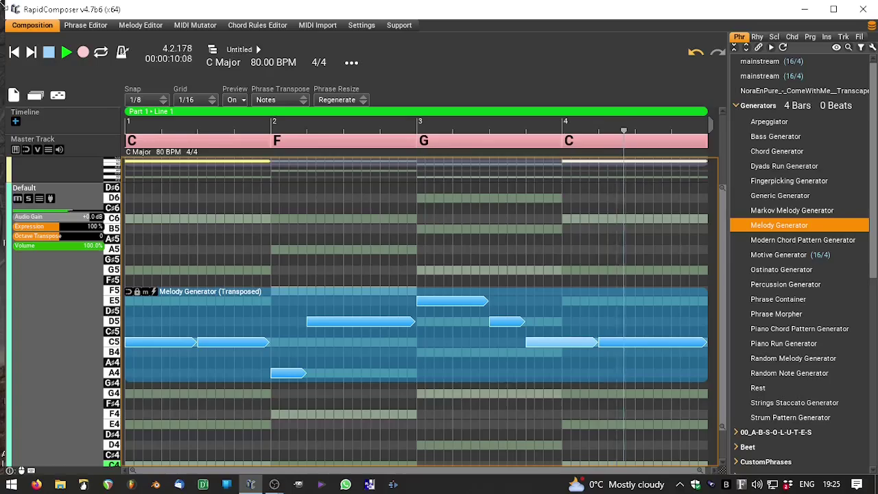
left_click(49, 53)
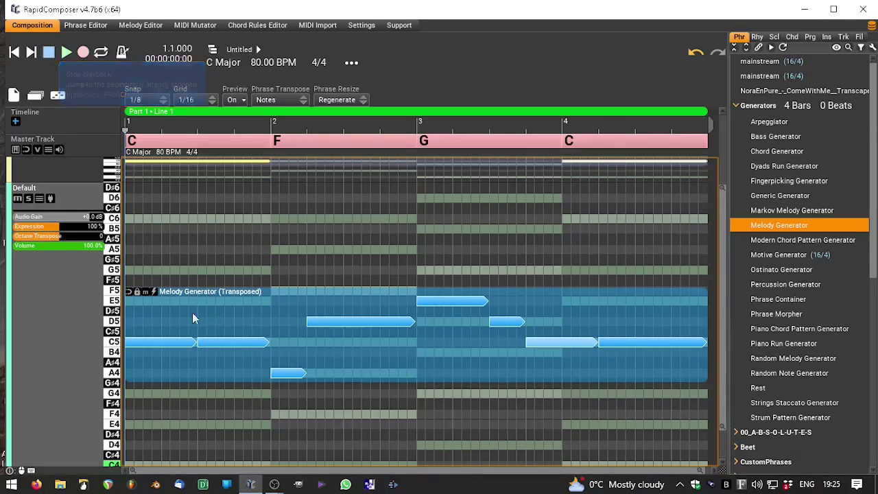
double_click(262, 339)
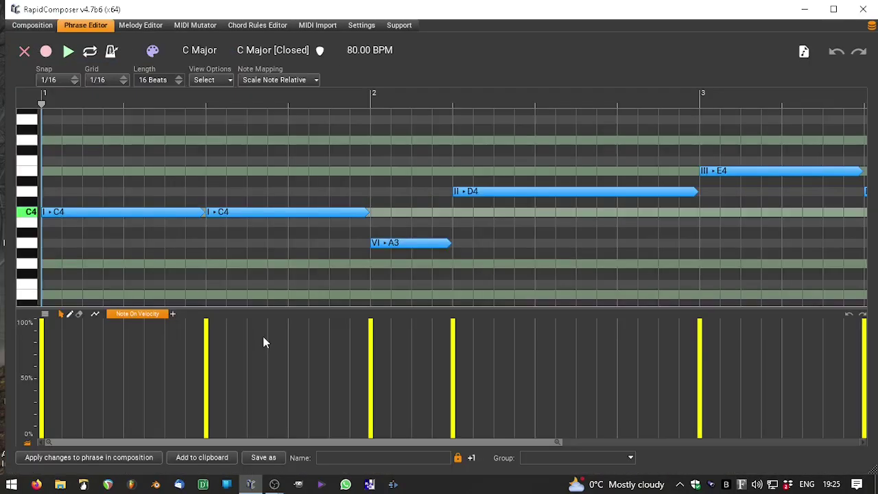
- Apply a sine velocity curve with offset 0.218, amplitude 0.355 and a slightly adjusted frequency
left_click(95, 315)
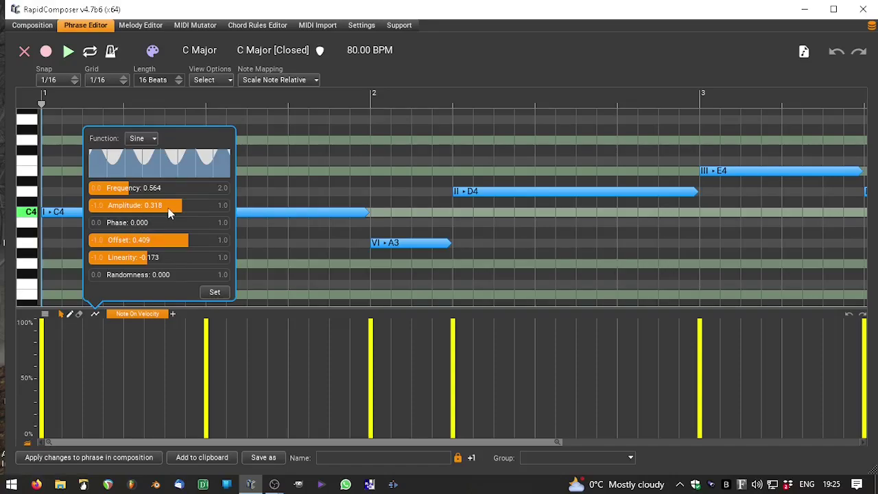
left_click_drag(168, 208, 158, 215)
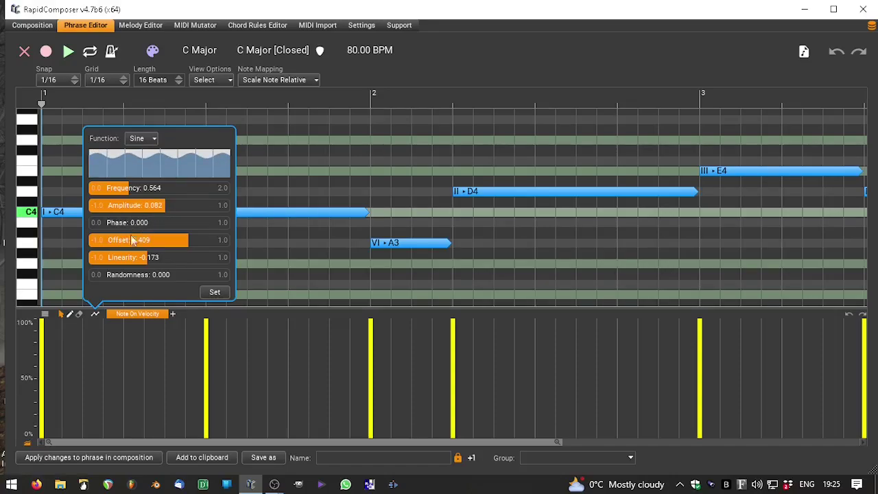
left_click_drag(188, 241, 177, 240)
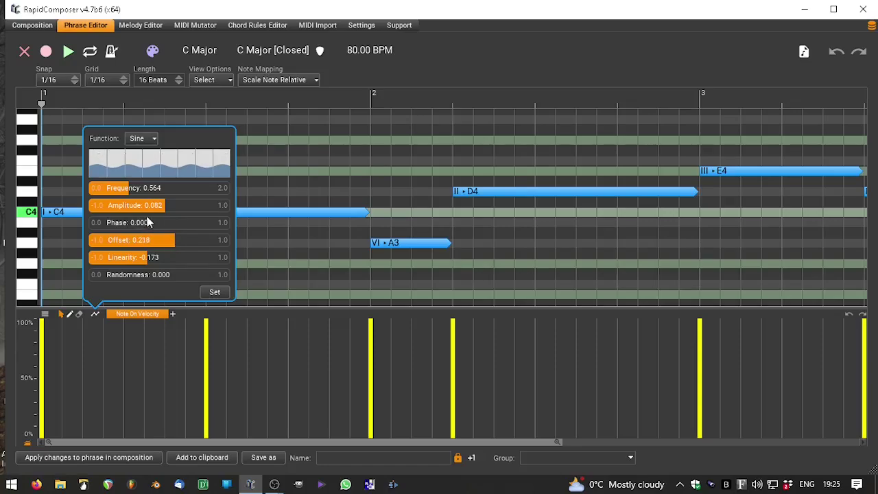
left_click_drag(153, 213, 186, 219)
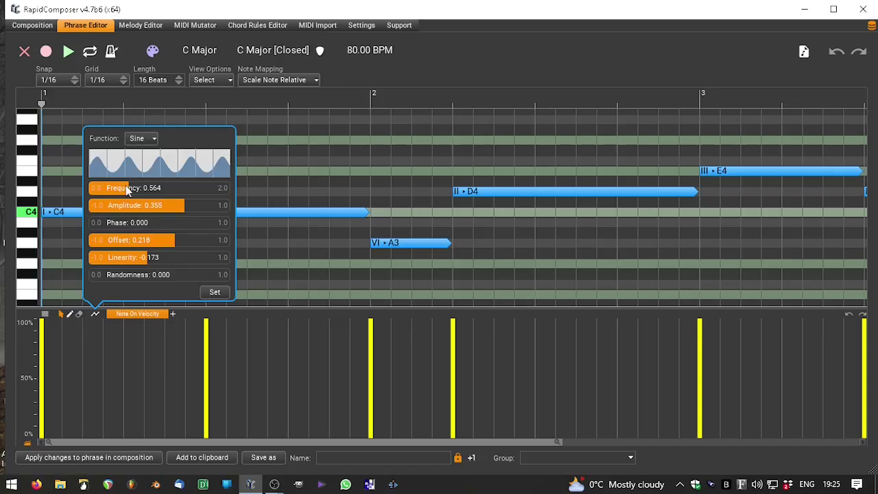
left_click_drag(127, 190, 131, 190)
left_click(90, 465)
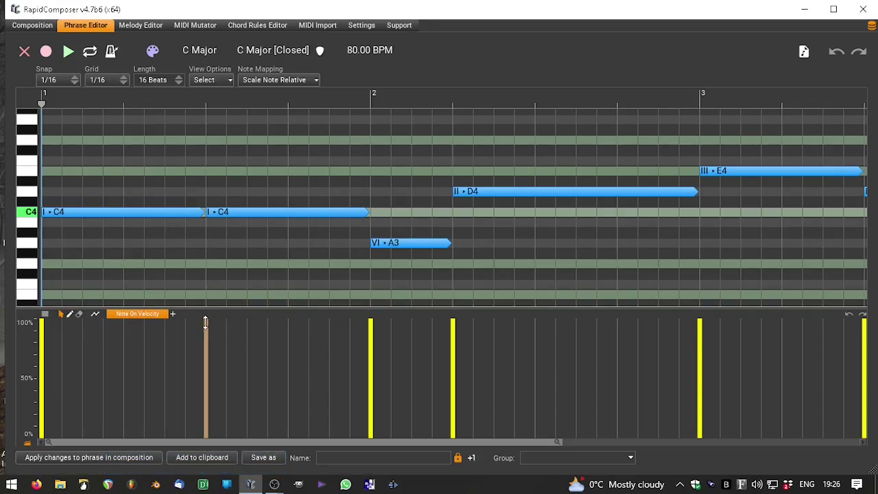
- Drop the second C4 and E4 velocities to about 80% and apply the phrase to the composition
left_click_drag(205, 328, 208, 348)
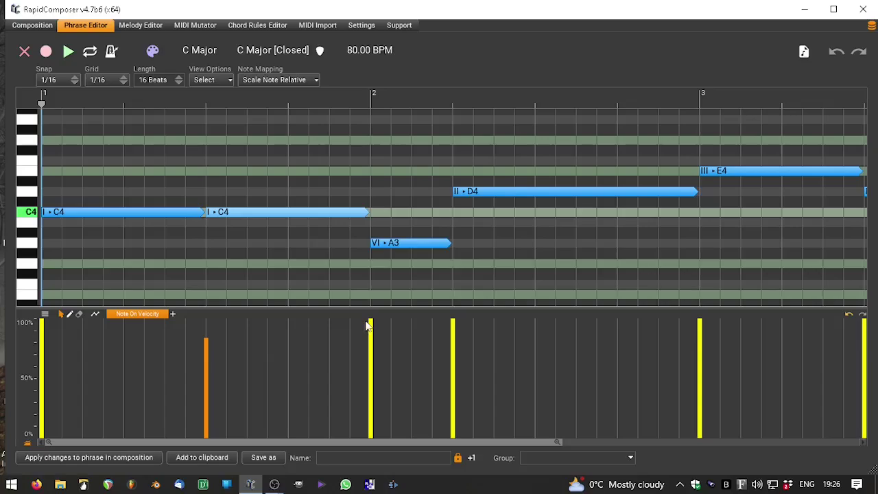
left_click_drag(206, 341, 206, 349)
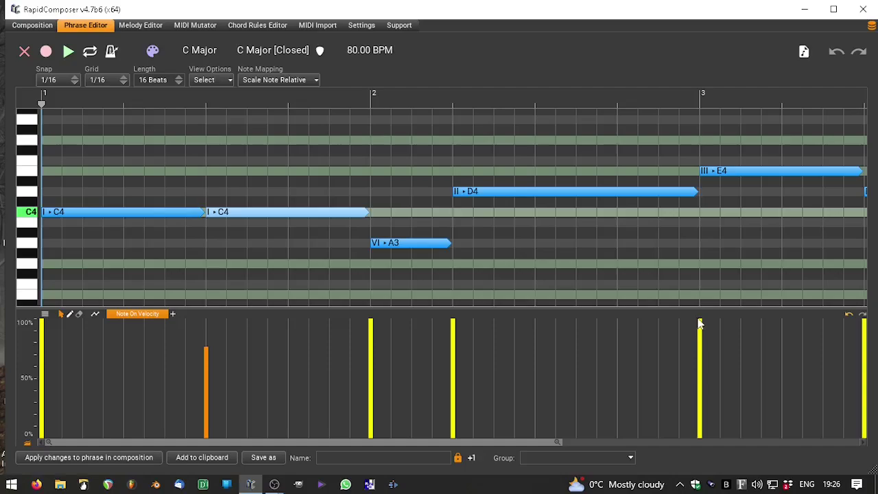
left_click_drag(701, 326, 700, 345)
left_click(82, 457)
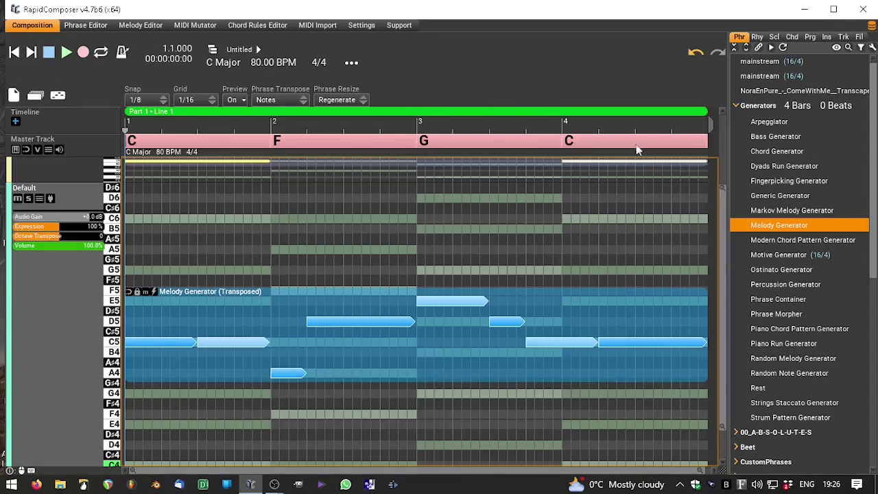
- Split the F chord at bar 2 and change its first half to Dm
left_click(343, 146)
left_click(306, 141)
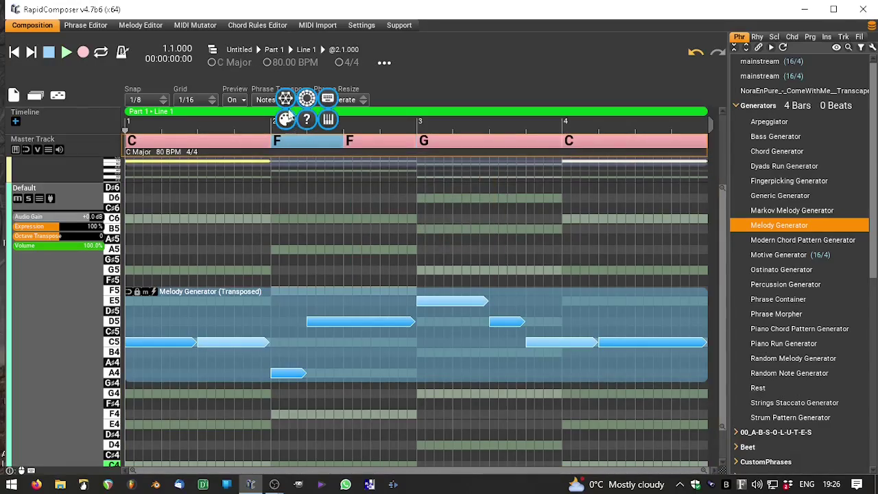
left_click(306, 99)
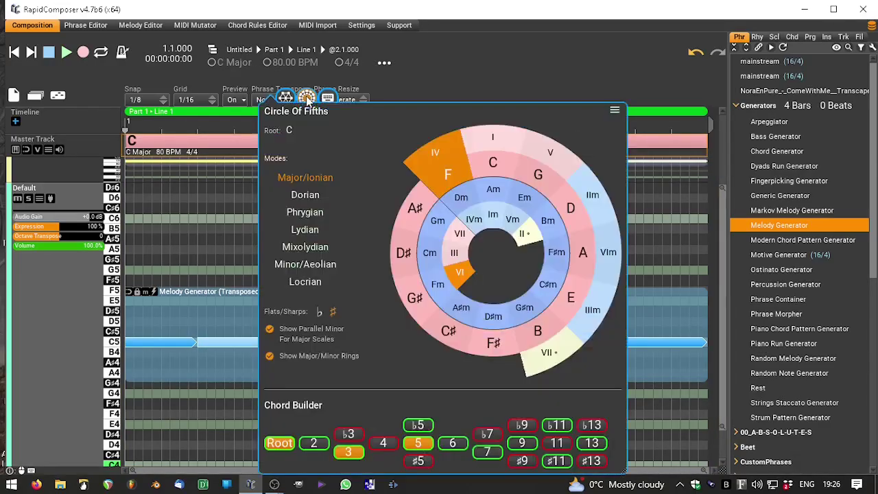
left_click(464, 210)
left_click(538, 56)
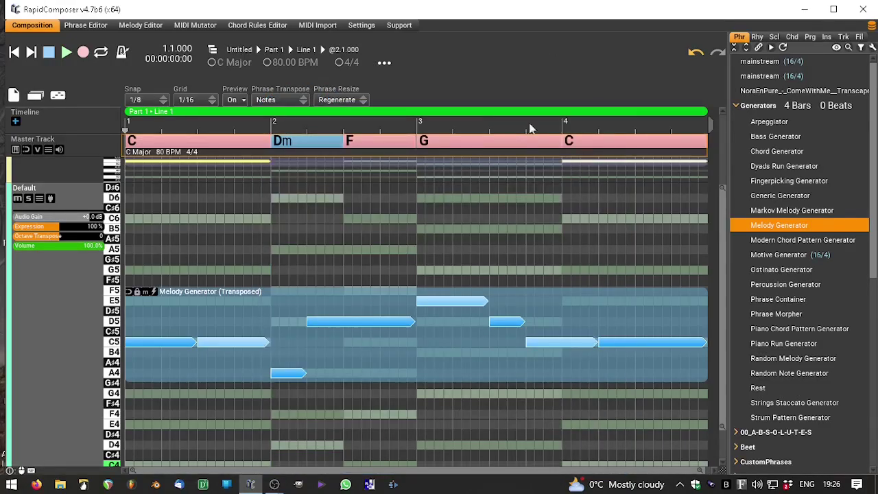
- Split the G chord at beat 3.3, set the new chord to Am, and play the composition
left_click(488, 142)
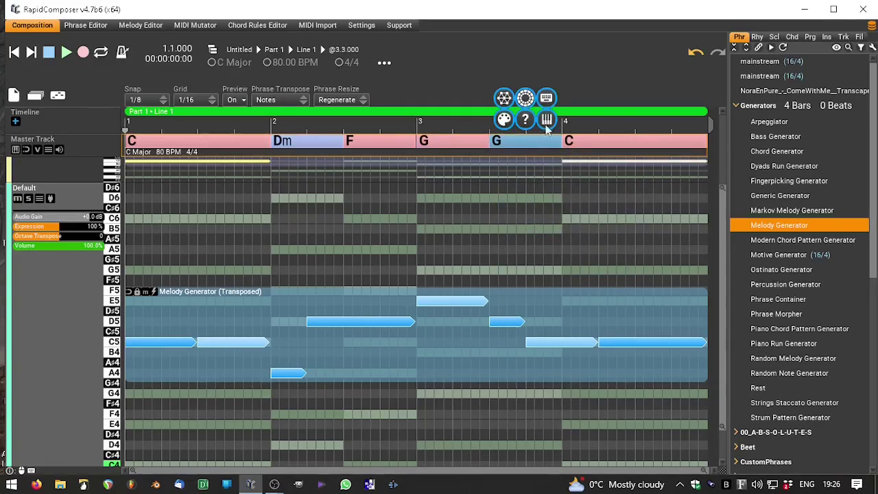
left_click(526, 99)
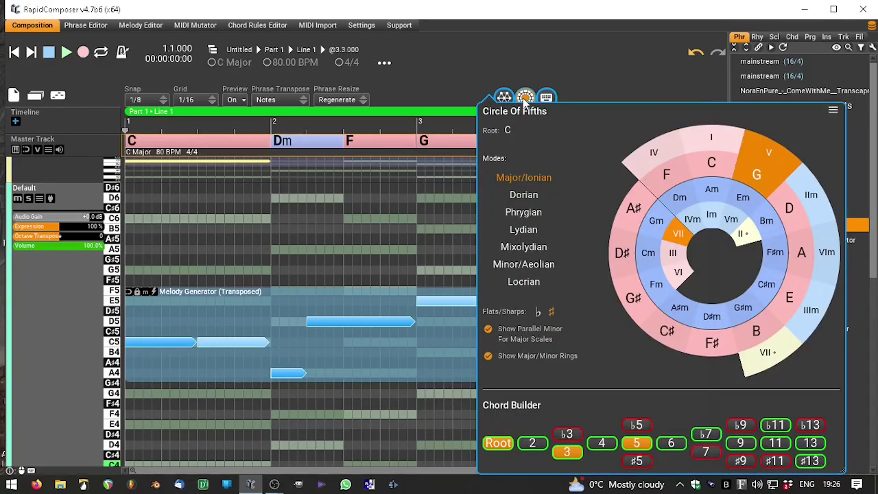
left_click(713, 192)
left_click(594, 59)
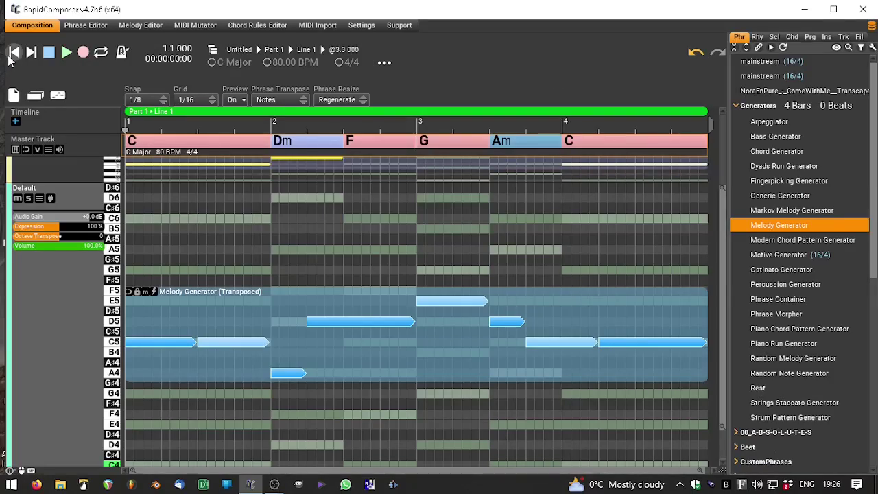
left_click(66, 52)
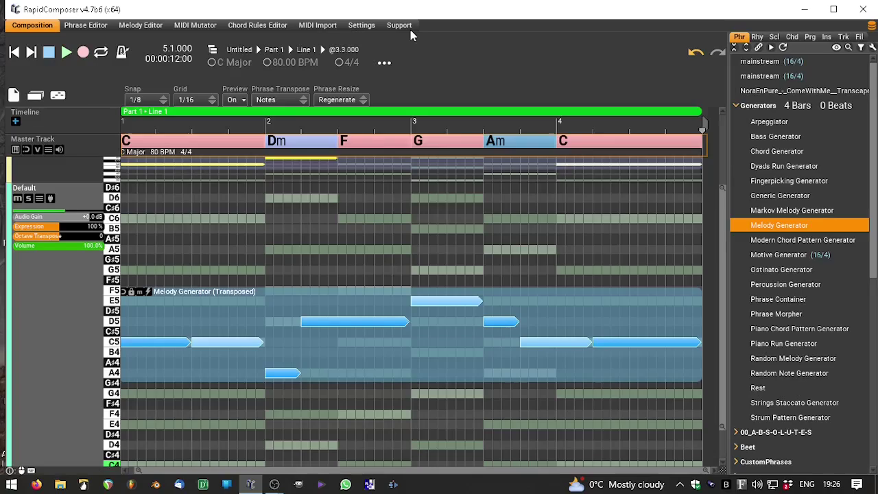
- Delete the final C4, extend the previous C4 to the phrase end, and apply to the composition
double_click(671, 334)
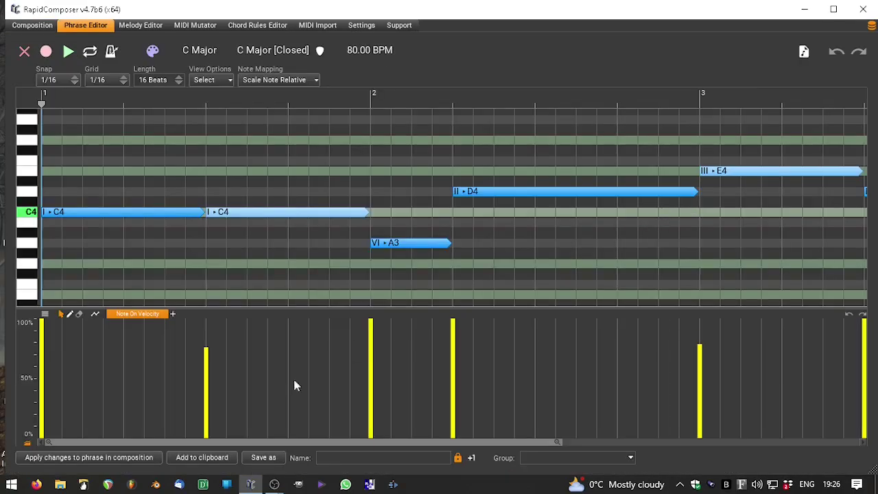
left_click_drag(291, 446, 682, 454)
left_click(689, 215)
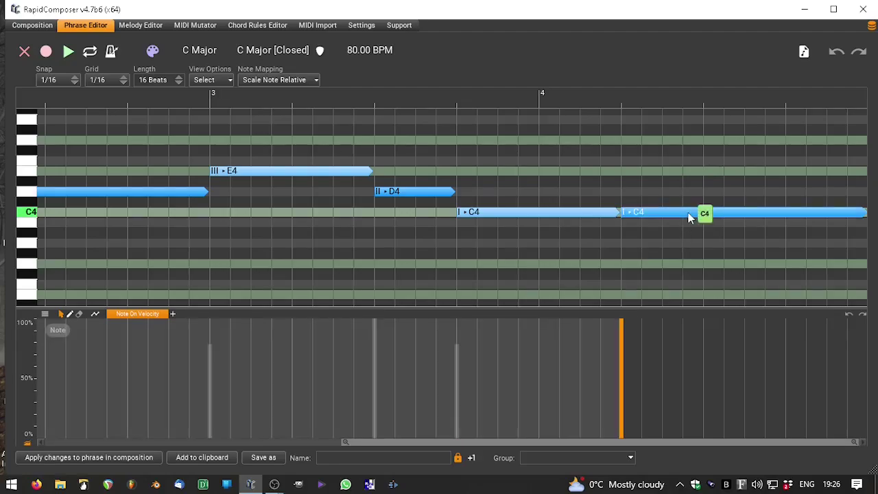
key("Delete")
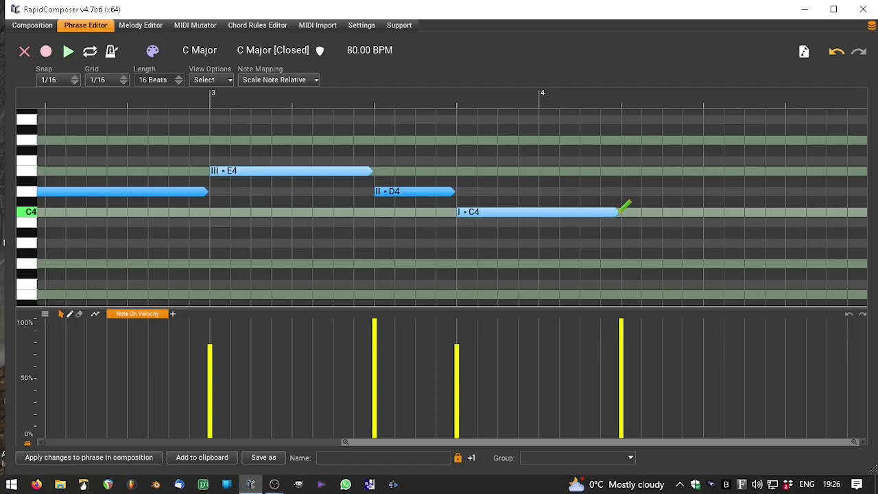
mouse_move(621, 212)
left_mouse_down()
mouse_move(769, 218)
mouse_move(865, 240)
mouse_move(852, 247)
left_mouse_up()
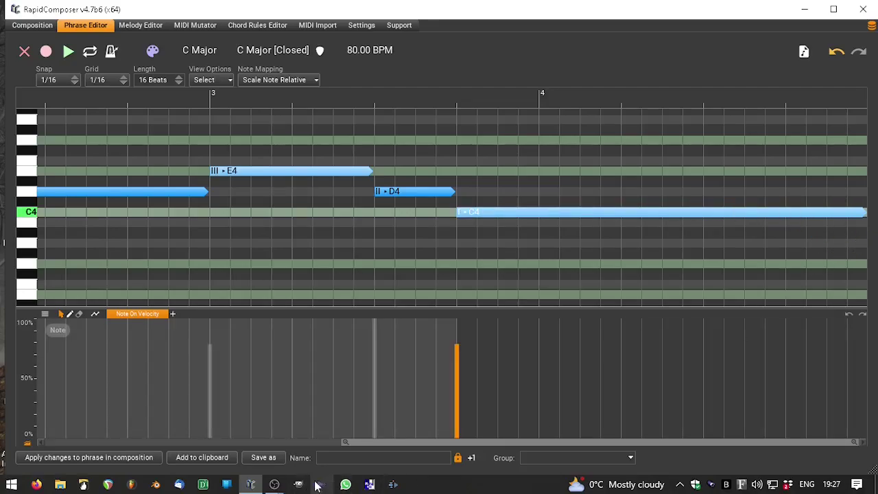
left_click(89, 457)
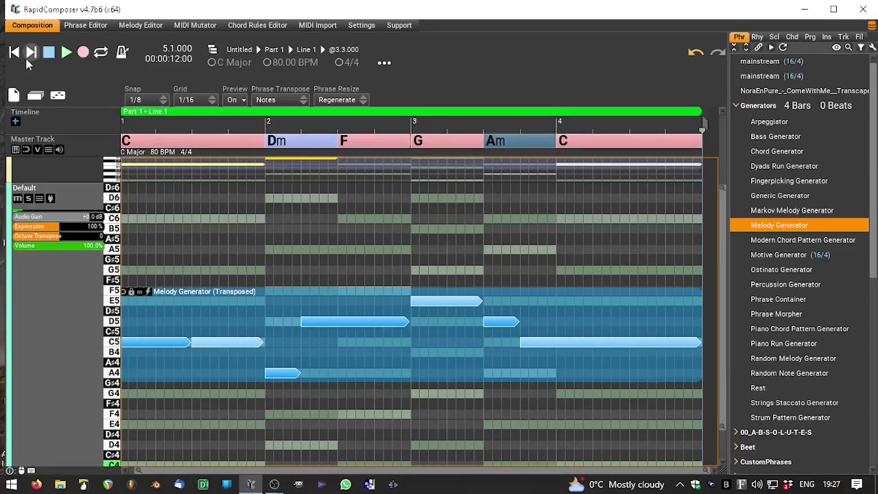
left_click(14, 52)
left_click(67, 52)
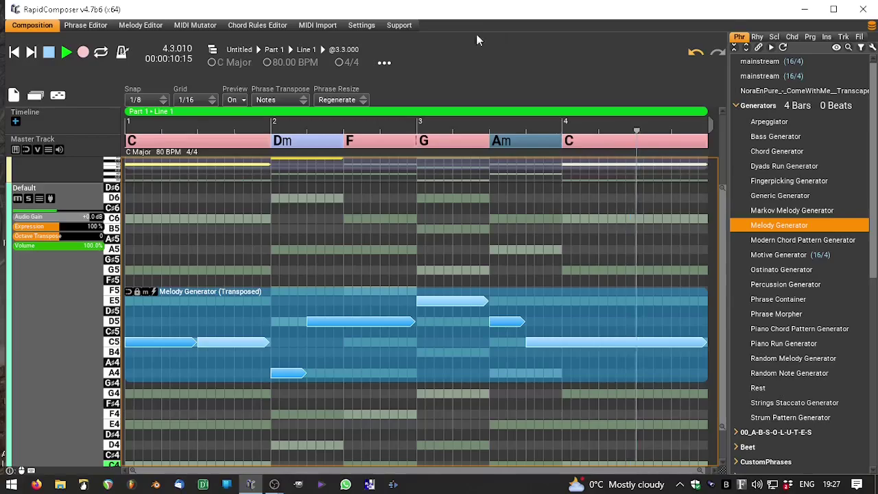
left_click(49, 52)
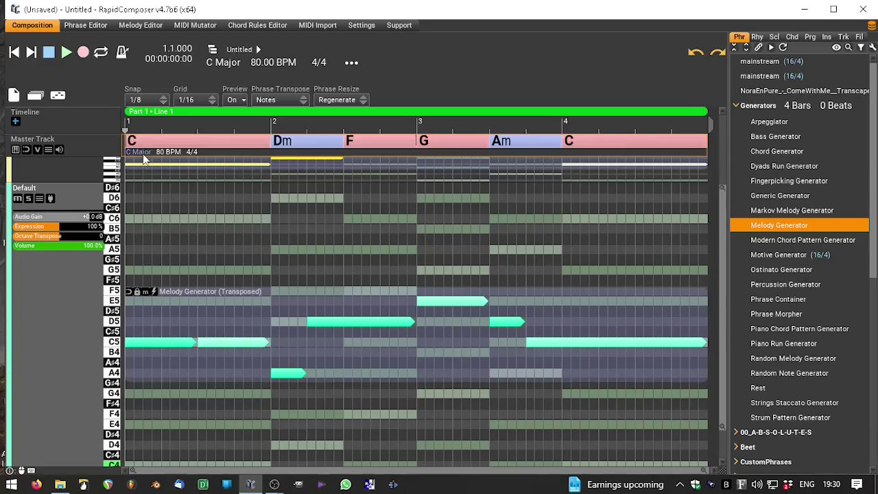
- Change the composition scale from C Major to C Aeolian and play it back
left_click(143, 152)
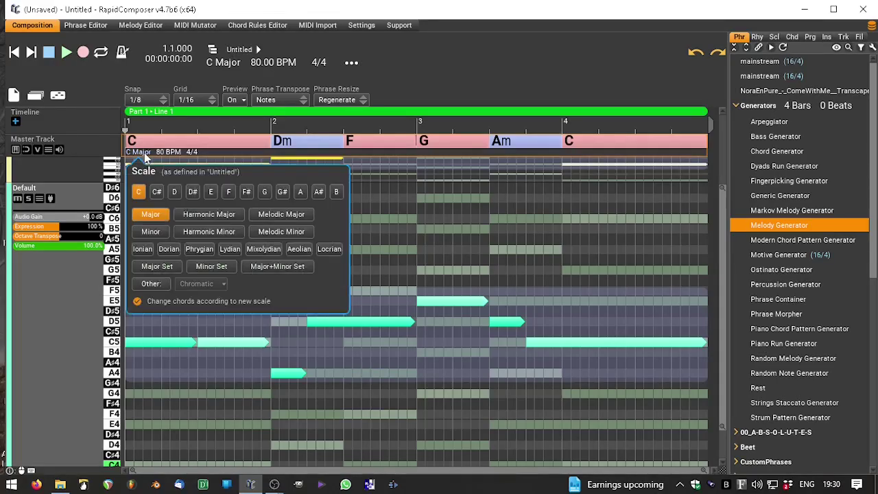
left_click(301, 249)
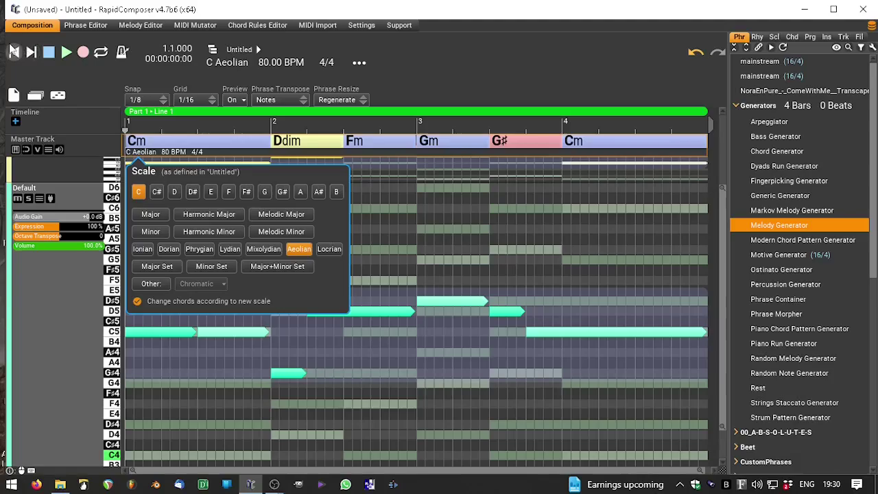
left_click(14, 52)
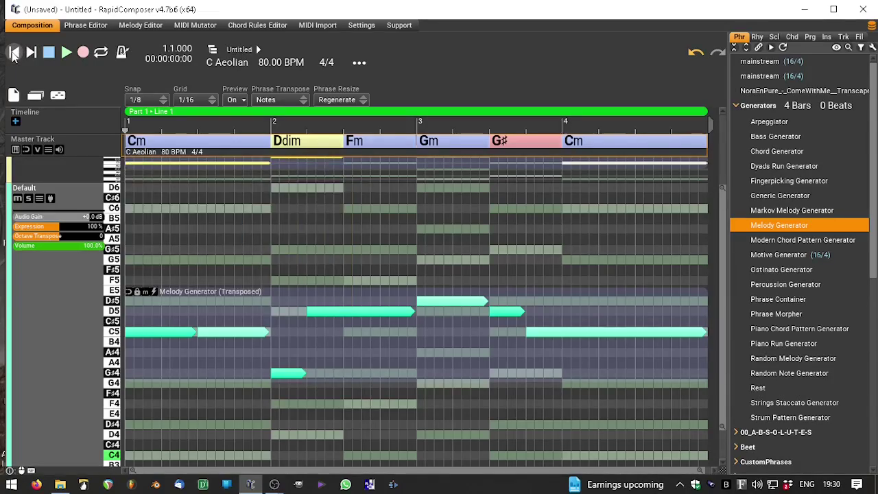
left_click(66, 53)
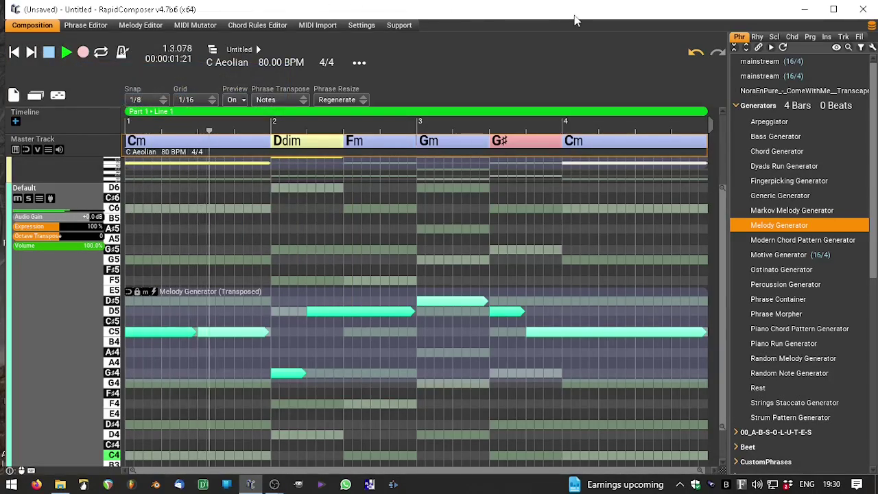